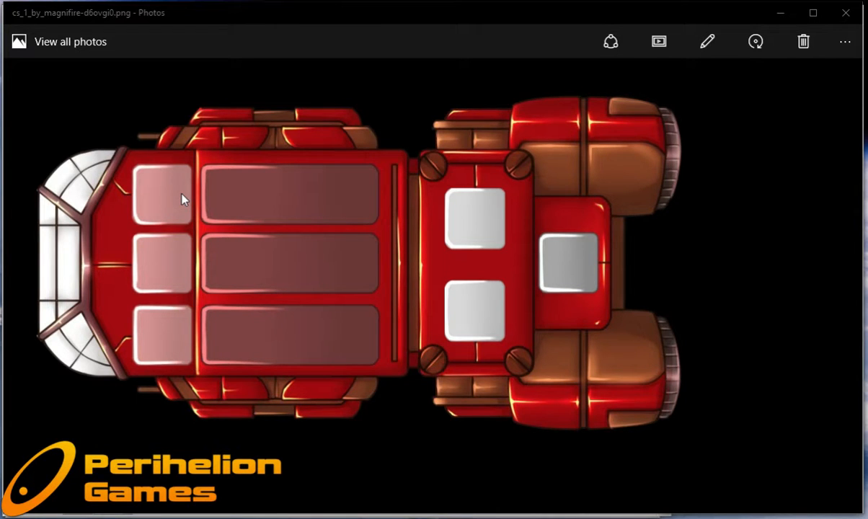
View the next ship picture, then minimise the photo viewer to return to the border image in GIMP.
key("Right")
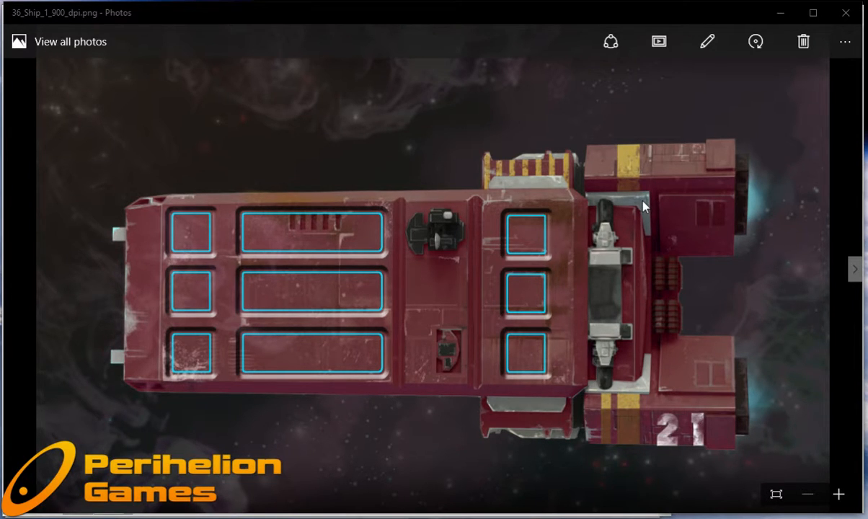
left_click(781, 14)
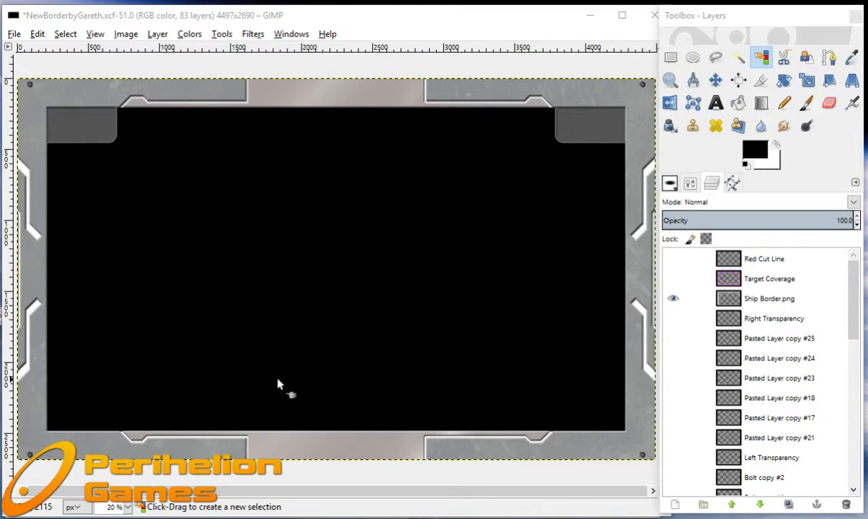
Show the Target Coverage and Red Cut Line layers over the ship border.
left_click(672, 279)
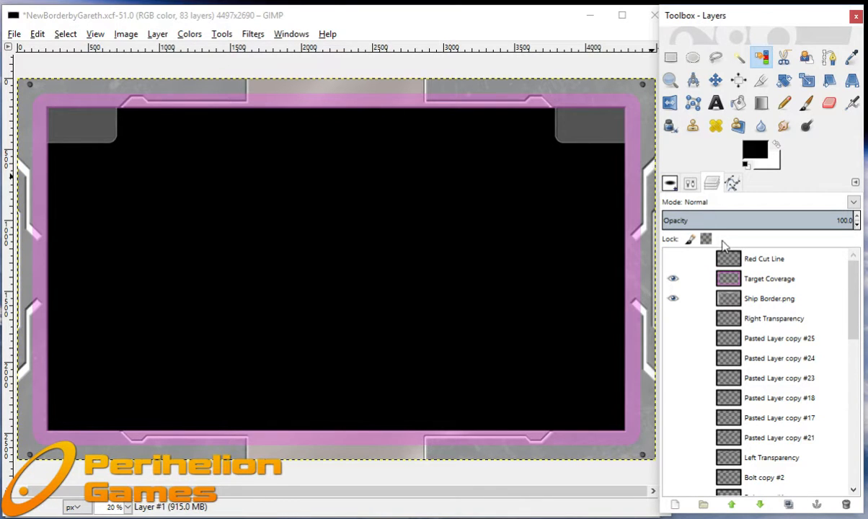
left_click(673, 258)
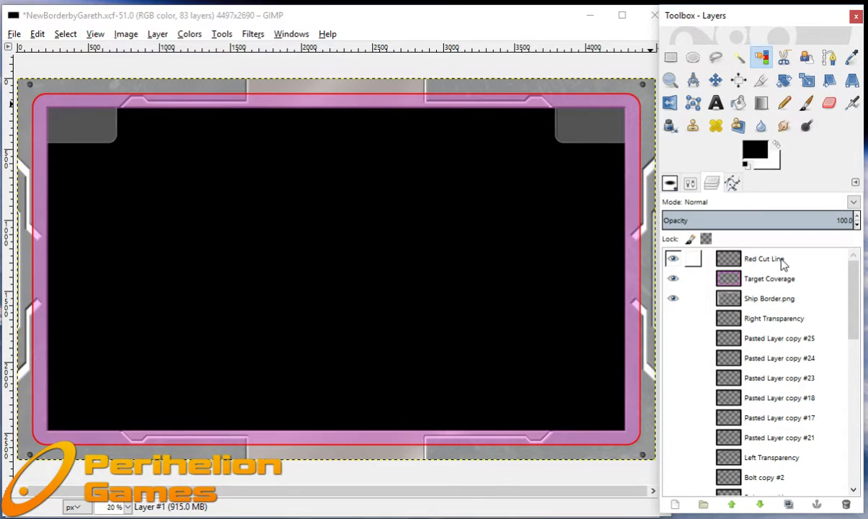
Hide the Red Cut Line, Target Coverage and Ship Border.png layers.
left_click(672, 259)
left_click(674, 278)
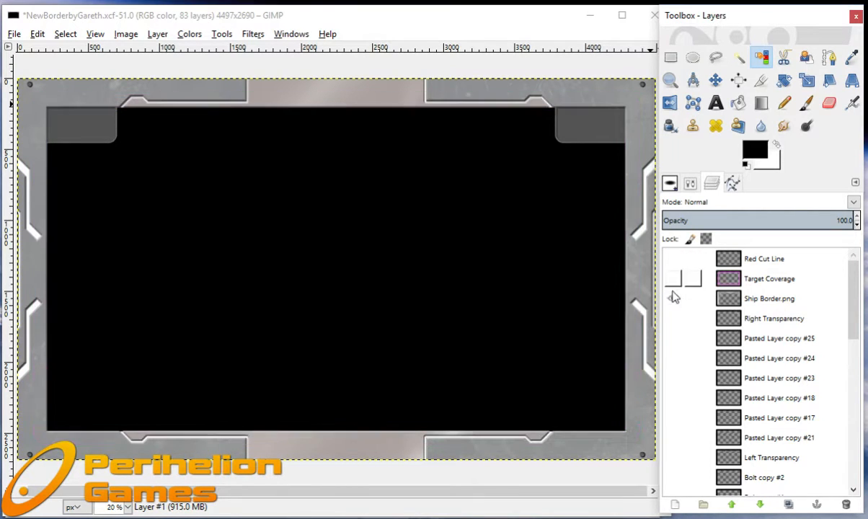
left_click(674, 297)
Show the seven edge copy layers, from Edge Left copy up through the Edge Lower, Edge Right and Edge Top copies.
scroll(677, 364, "down", 5)
scroll(676, 365, "down", 5)
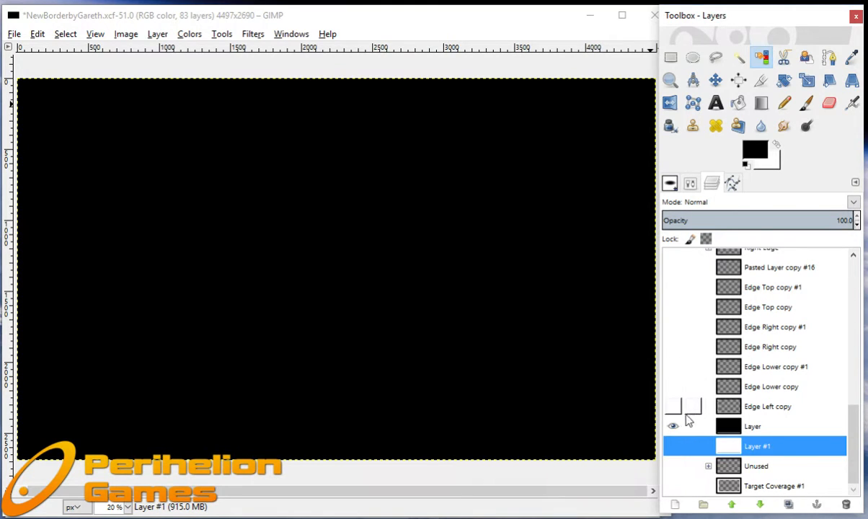
left_click(673, 406)
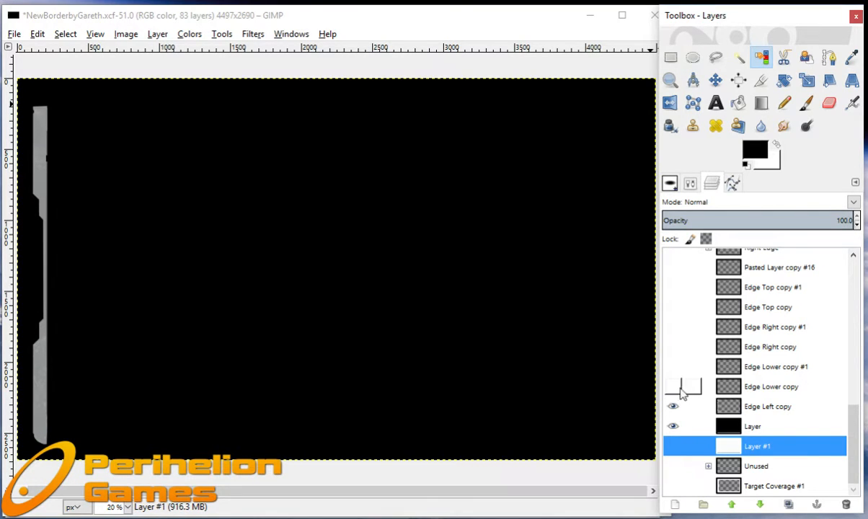
left_click(674, 388)
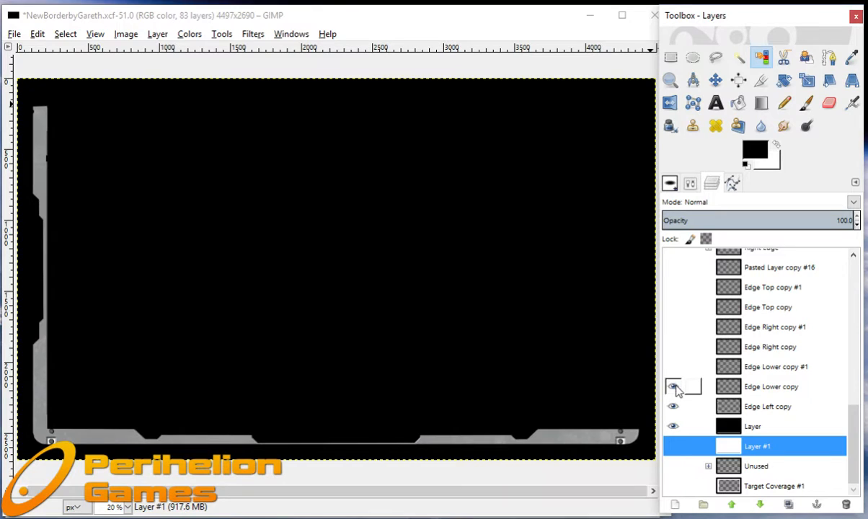
left_click(673, 366)
left_click(673, 347)
left_click(673, 327)
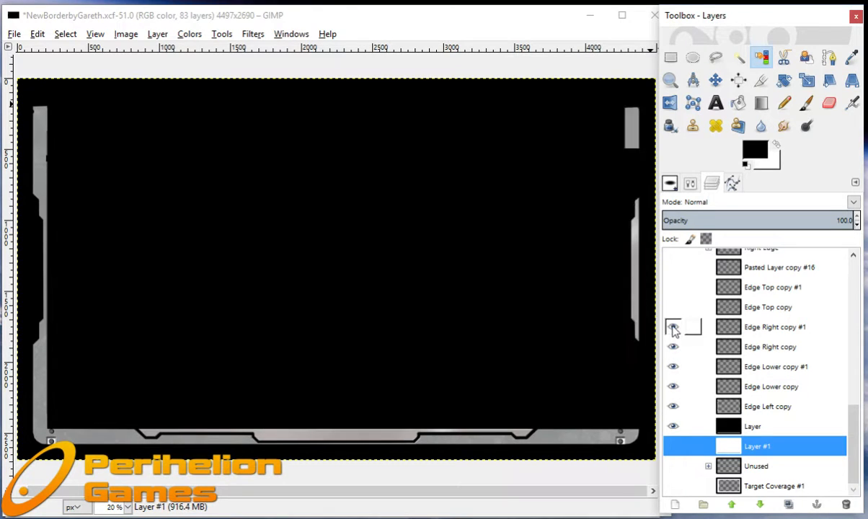
left_click(672, 307)
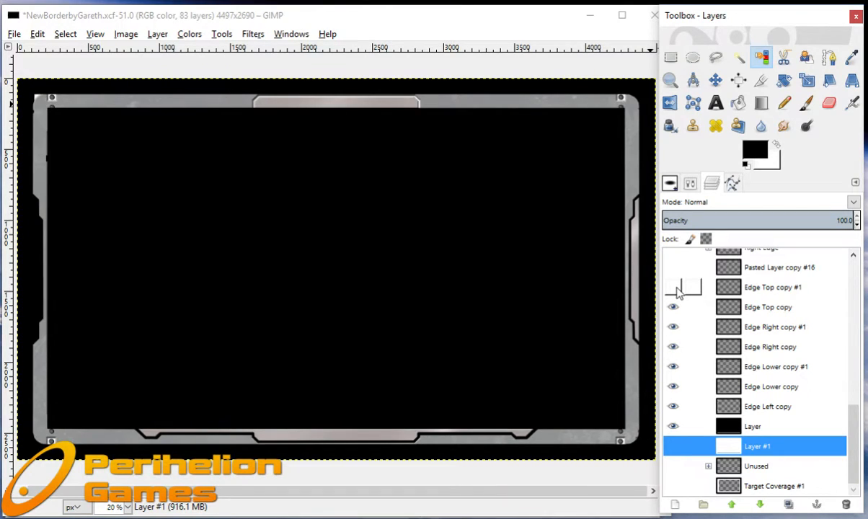
left_click(677, 290)
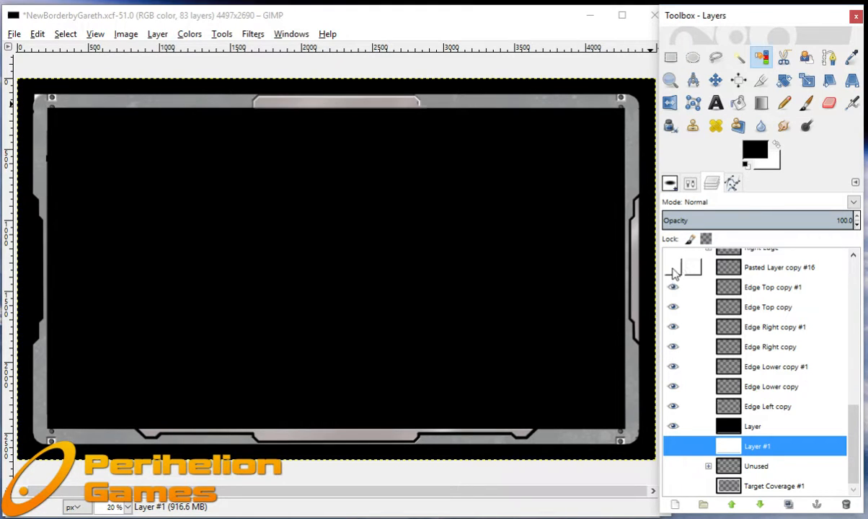
Show Pasted Layer copy #16 and the Right Edge, Lower Section, Left Section and Top Section groups.
left_click(672, 270)
scroll(673, 283, "up", 2)
left_click(672, 322)
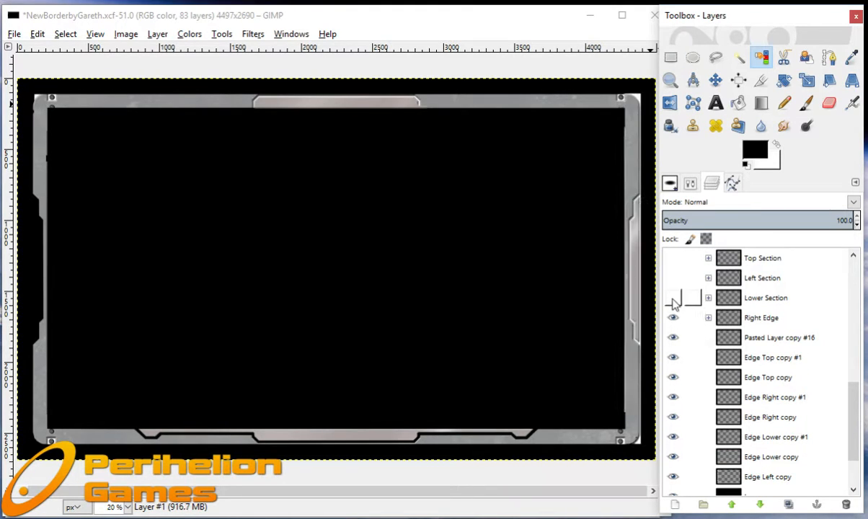
left_click(673, 298)
left_click(672, 279)
left_click(675, 261)
Show the layers Pasted Layer copy #19, #20, #26 and #22.
scroll(678, 268, "up", 2)
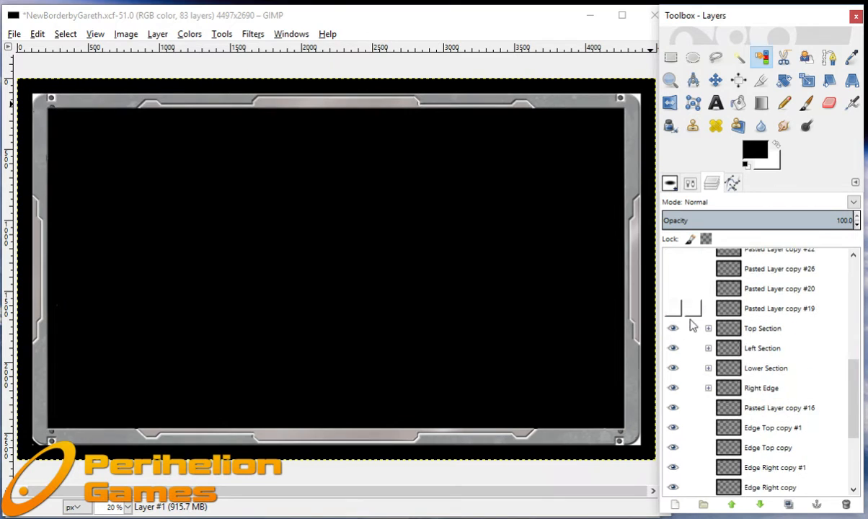
left_click(673, 308)
left_click(674, 289)
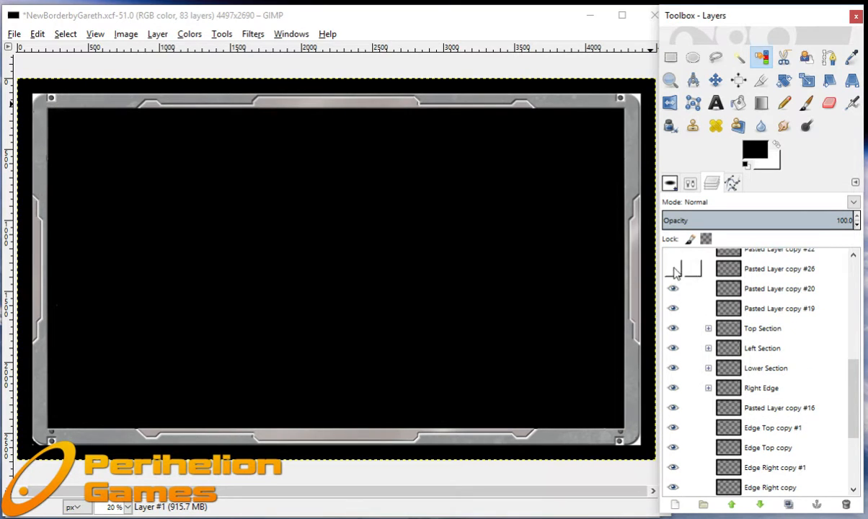
left_click(673, 269)
scroll(681, 302, "up", 2)
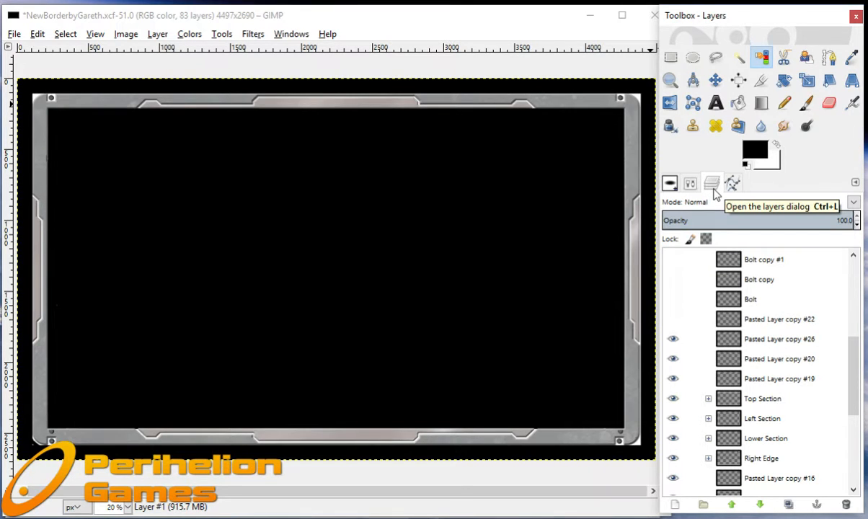
left_click(673, 318)
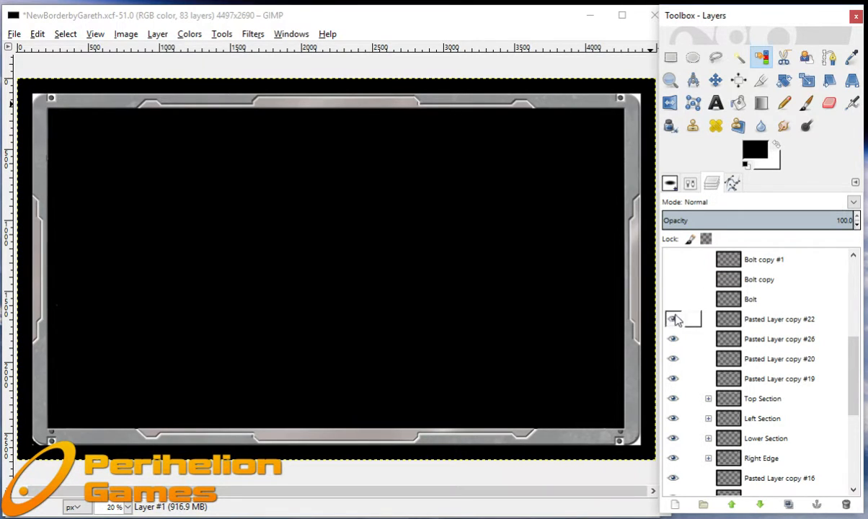
Show the four corner bolt layers: Bolt, Bolt copy, Bolt copy #1 and Bolt copy #2.
left_click(673, 299)
left_click(673, 279)
left_click(673, 260)
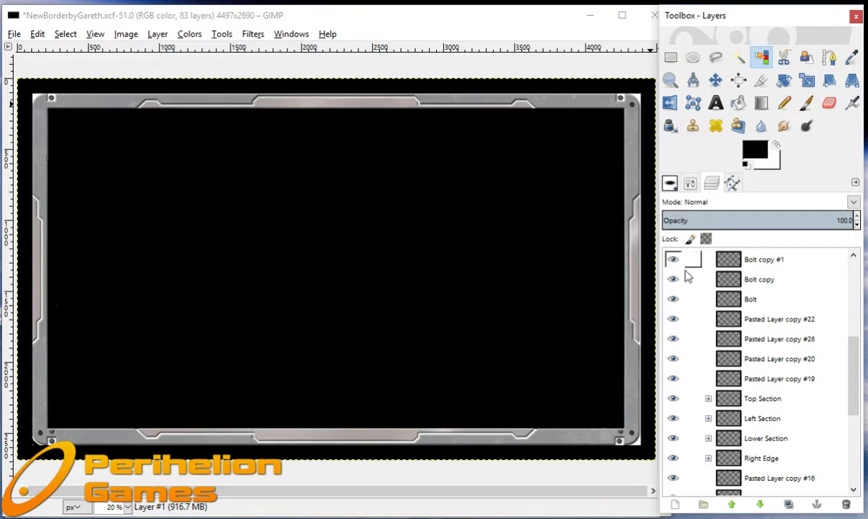
scroll(688, 278, "up", 4)
left_click(673, 381)
Show the Left Transparency layer and the layers Pasted Layer copy #21, #17, #18, #23 and #24.
left_click(673, 362)
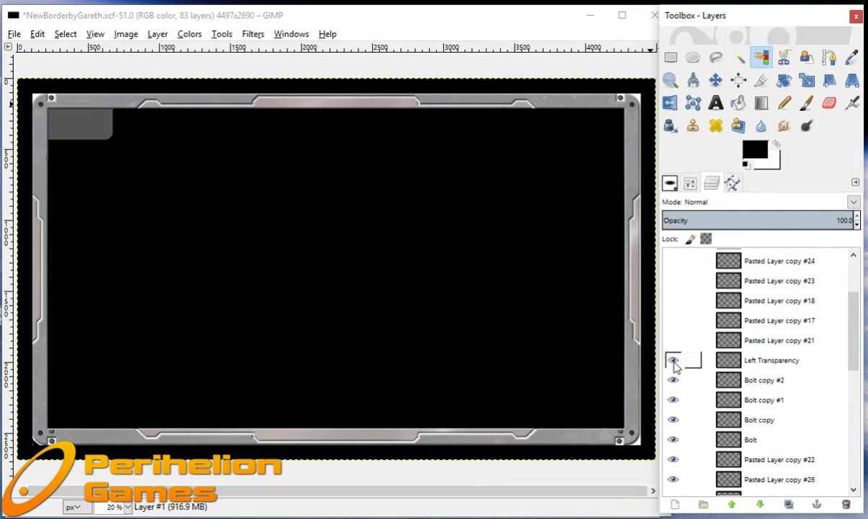
left_click(672, 340)
left_click(672, 320)
left_click(672, 300)
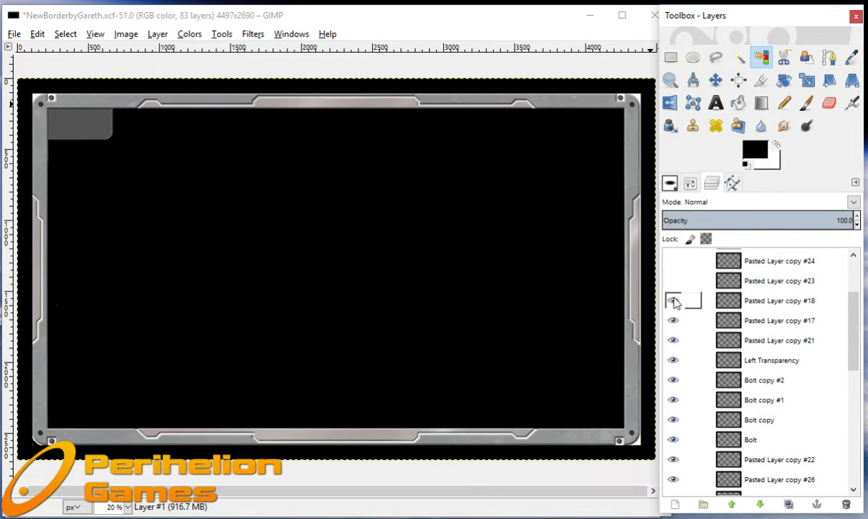
left_click(673, 281)
left_click(673, 261)
Show Pasted Layer copy #25 and Right Transparency, then overlay the Target Coverage layer on the assembled border.
scroll(681, 328, "up", 5)
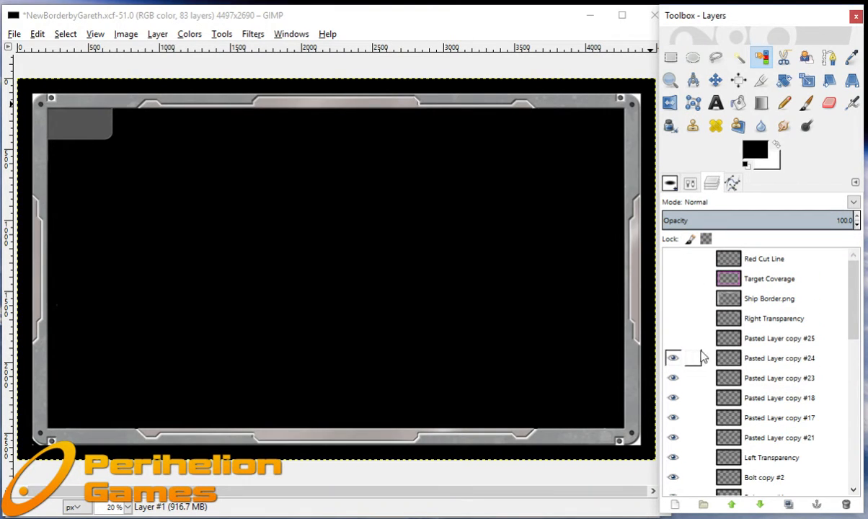
left_click(673, 339)
left_click(673, 319)
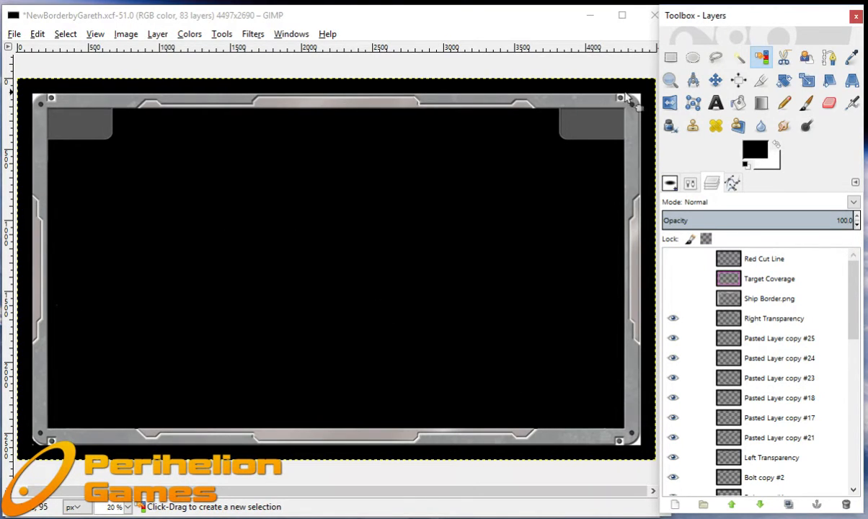
left_click(673, 279)
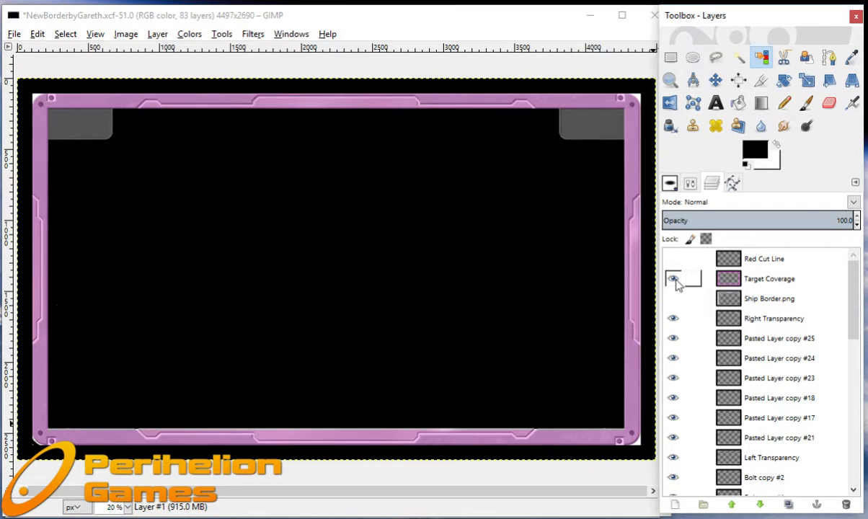
Minimise the border image, switch to 900dpi Contract Ship Generator.xcf and look through its upper layers.
left_click(587, 19)
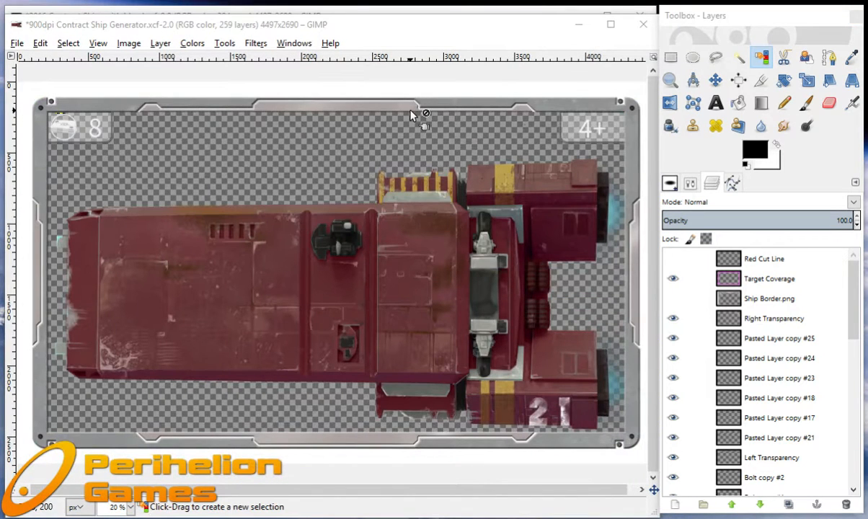
left_click(310, 26)
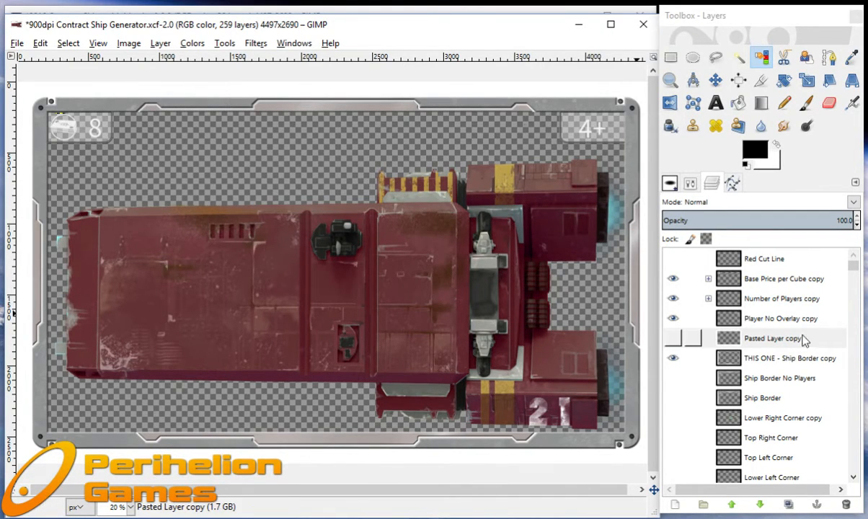
scroll(764, 310, "down", 3)
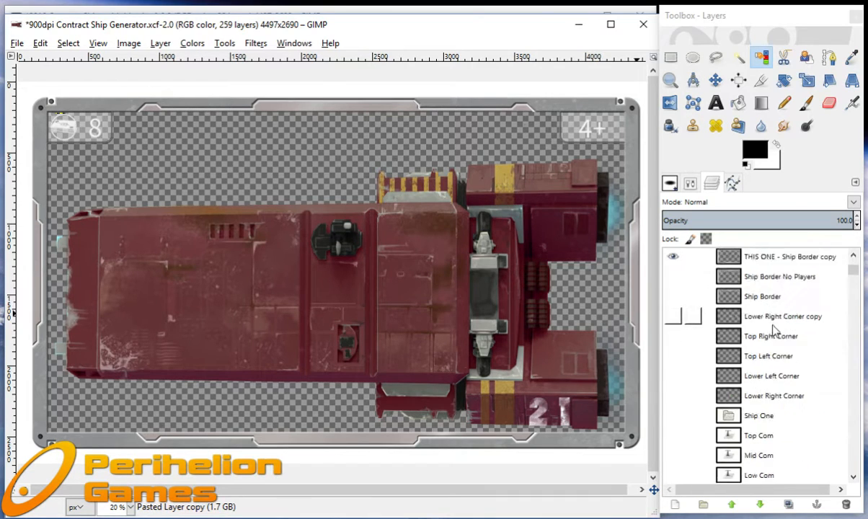
scroll(774, 329, "up", 3)
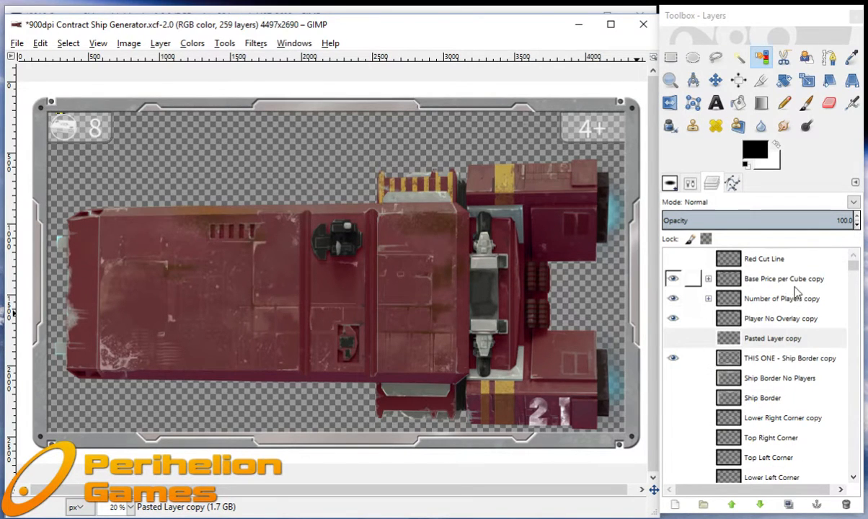
Check the Red Cut Line layer against the ship card's border and hide it again.
left_click(673, 258)
left_click(768, 339)
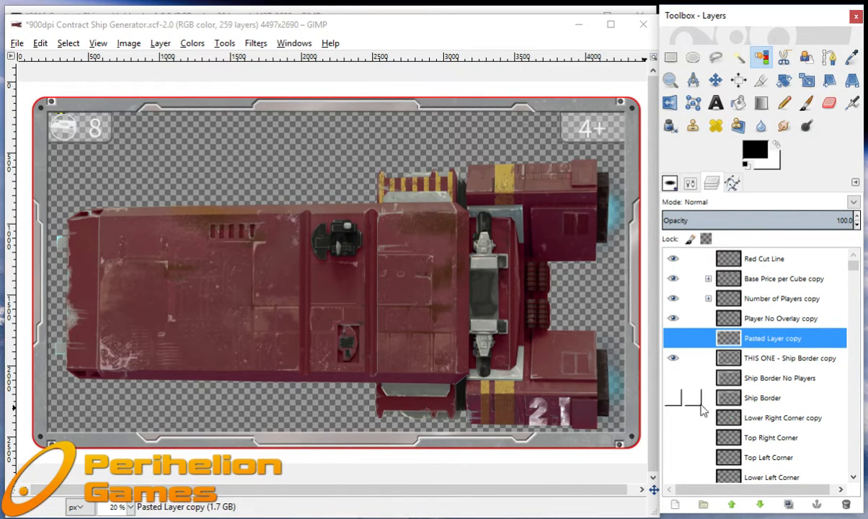
left_click(672, 258)
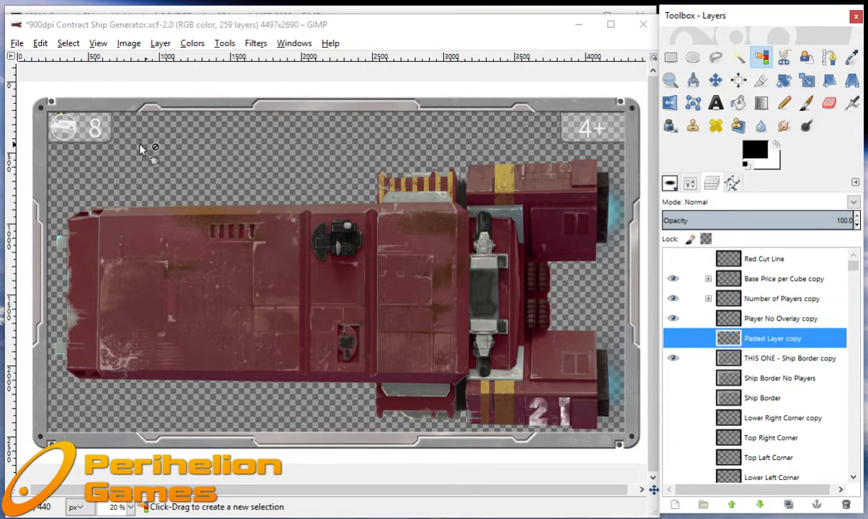
In the Base Price per Cube copy group, replace the 8 per Cube layer with 10 per Cube and collapse the group.
left_click(708, 279)
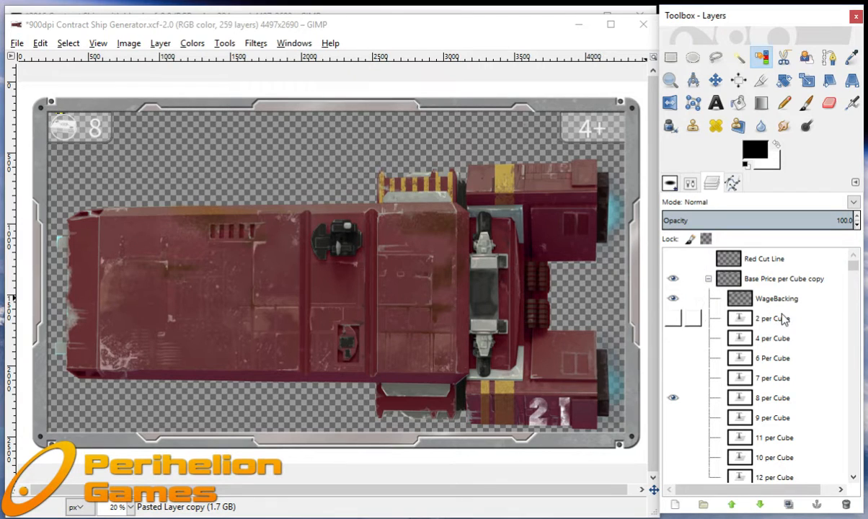
scroll(784, 324, "down", 3)
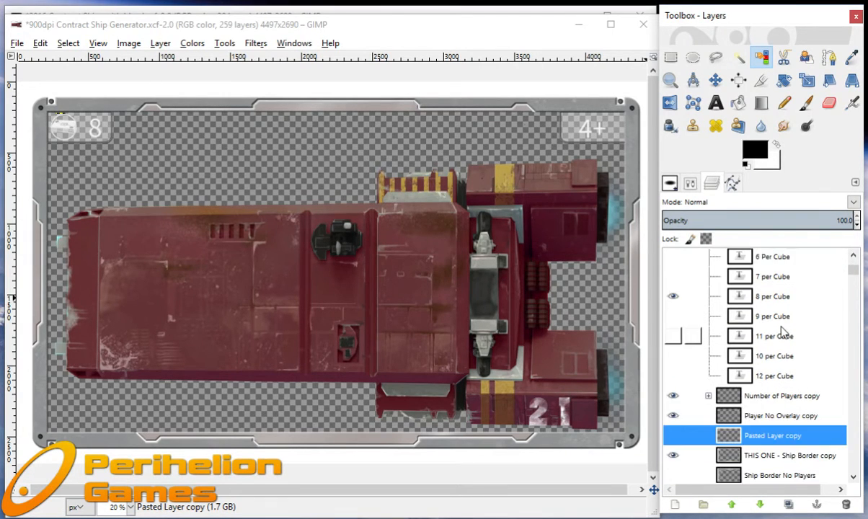
scroll(779, 332, "up", 3)
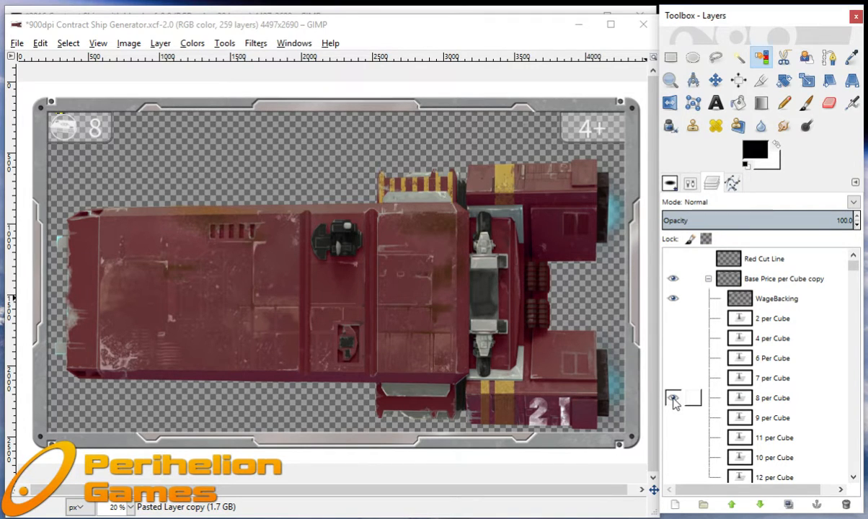
left_click(672, 399)
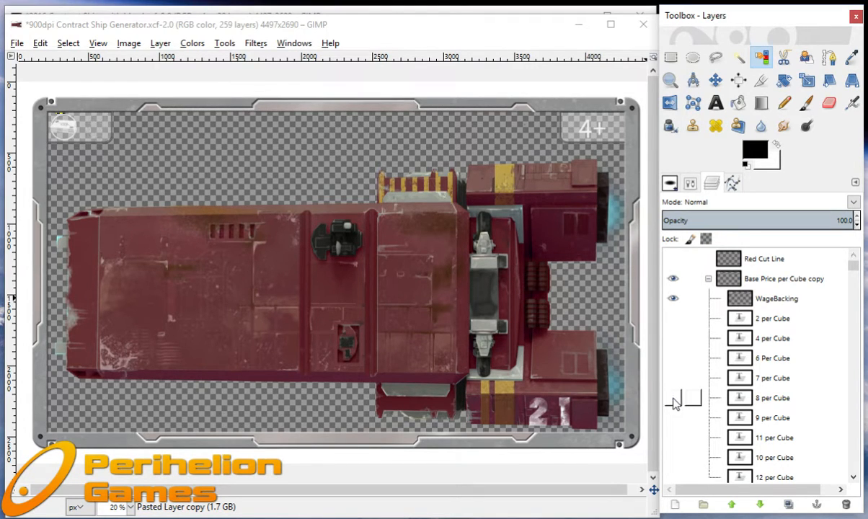
left_click(673, 457)
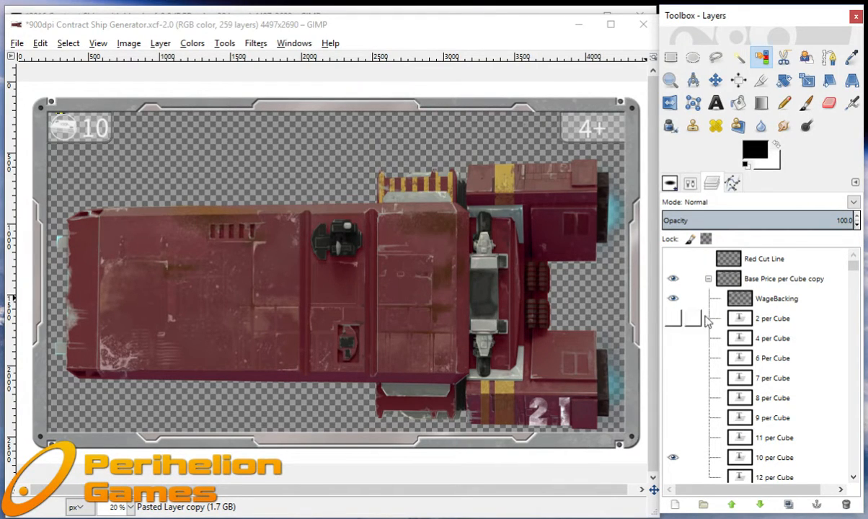
left_click(709, 279)
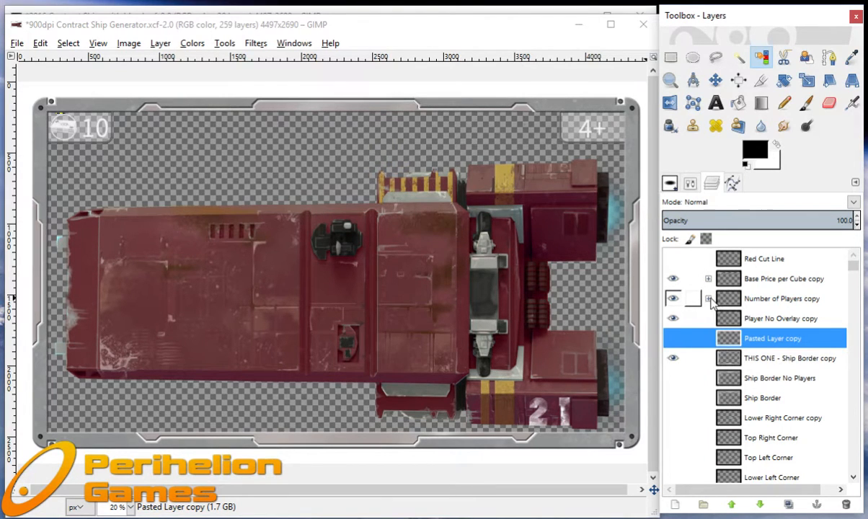
In the Number of Players copy group, replace the Players 4 plus layer with 3 Players plus and collapse the group.
left_click(709, 298)
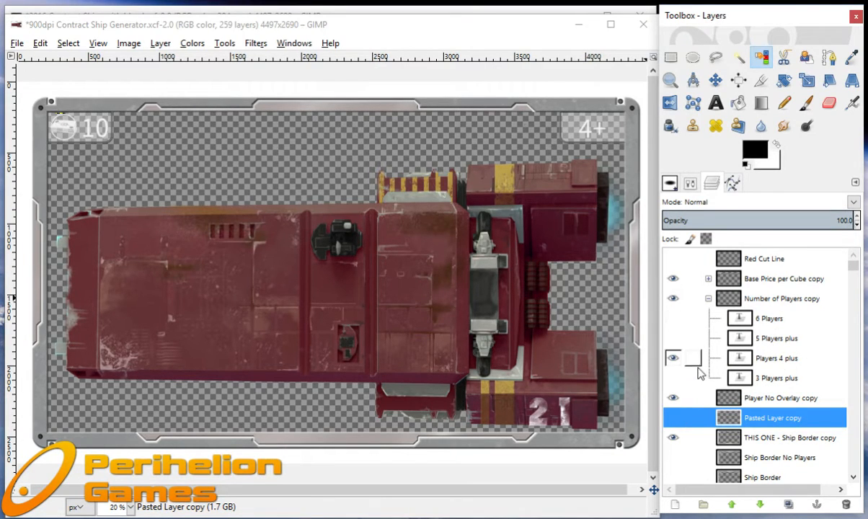
left_click(674, 358)
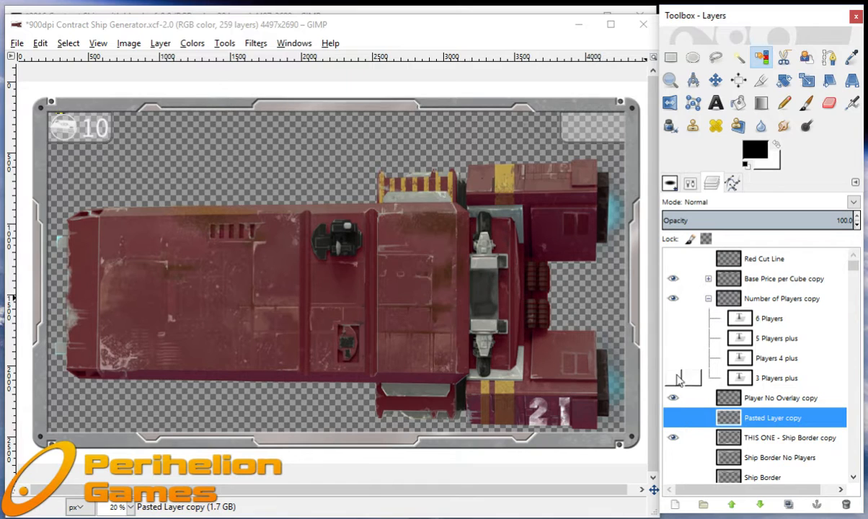
left_click(673, 378)
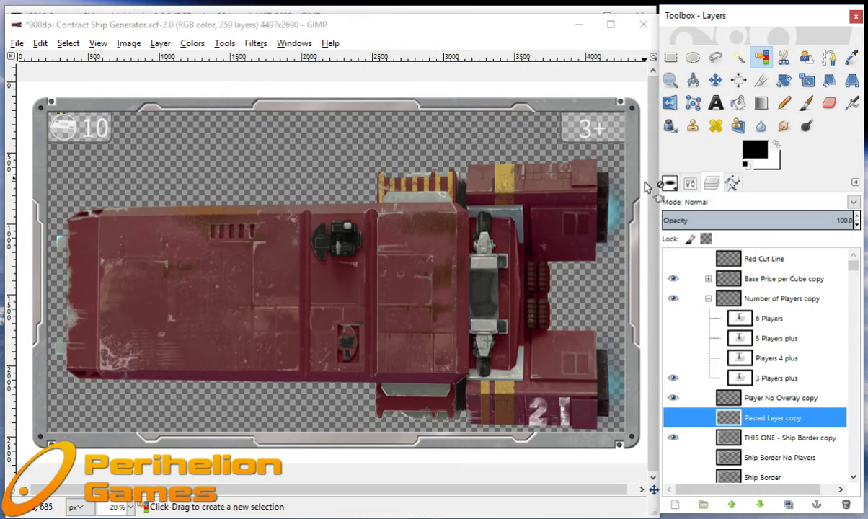
left_click(708, 298)
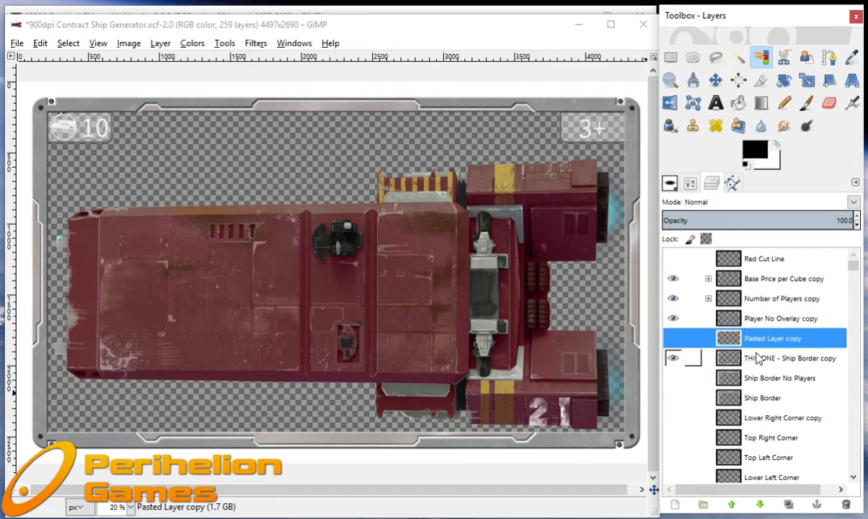
Show the 36_Ship_1_900_dpi_Embossed.png layer and the Agent Shading, Agent Shading copy and Agent Shading copy #1 layers.
scroll(754, 358, "down", 10)
scroll(754, 358, "down", 12)
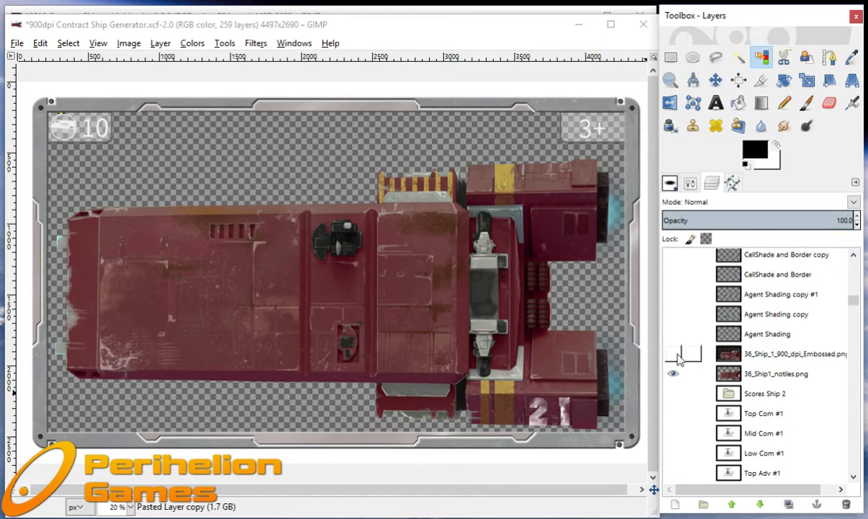
left_click(674, 354)
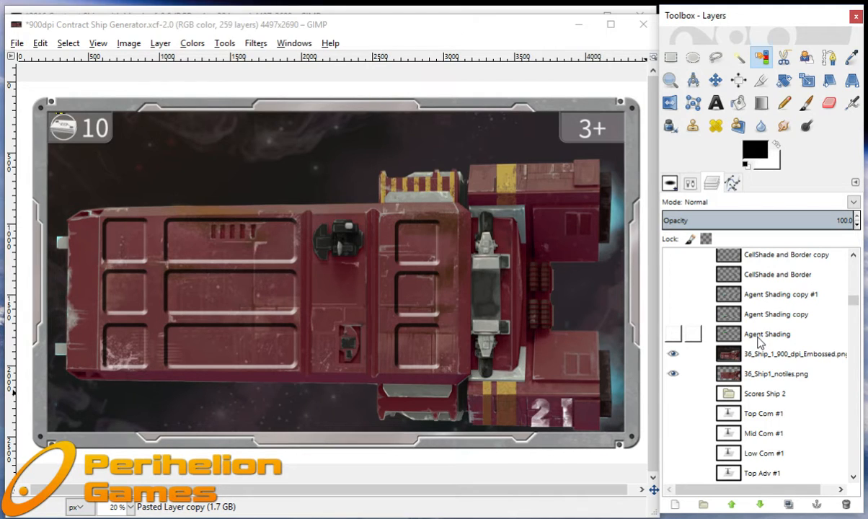
scroll(764, 339, "up", 1)
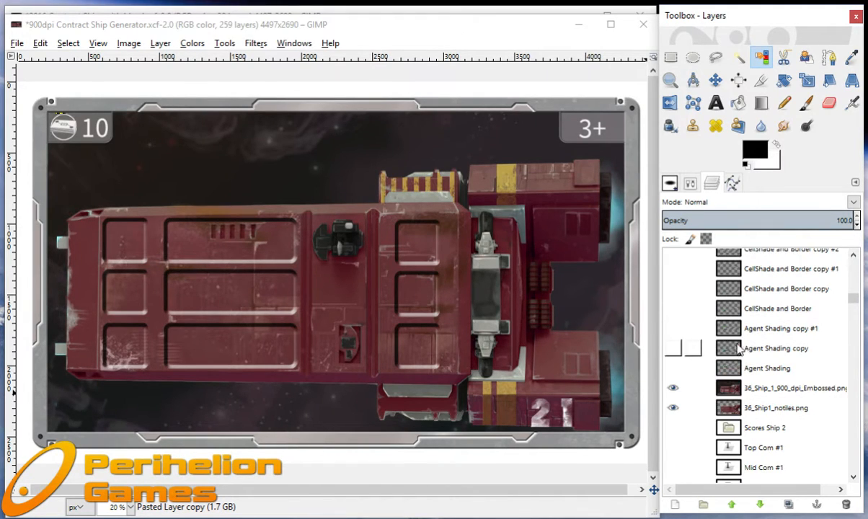
left_click(672, 369)
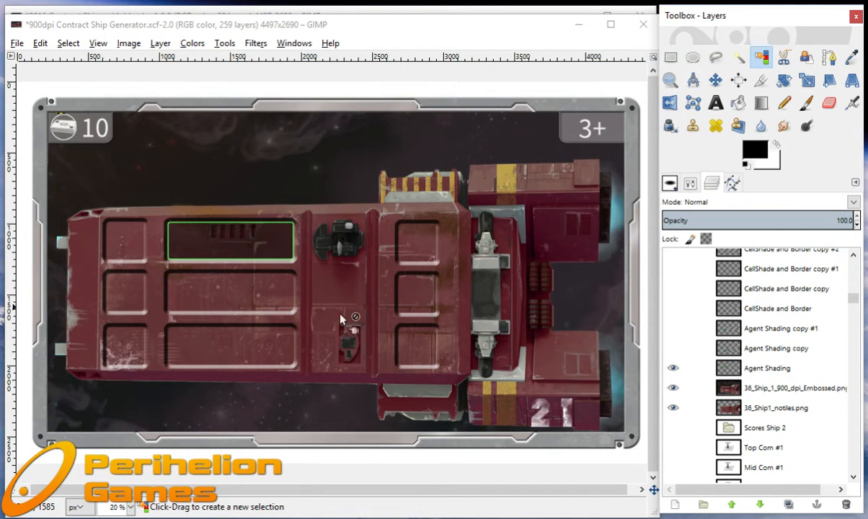
left_click(673, 348)
left_click(673, 329)
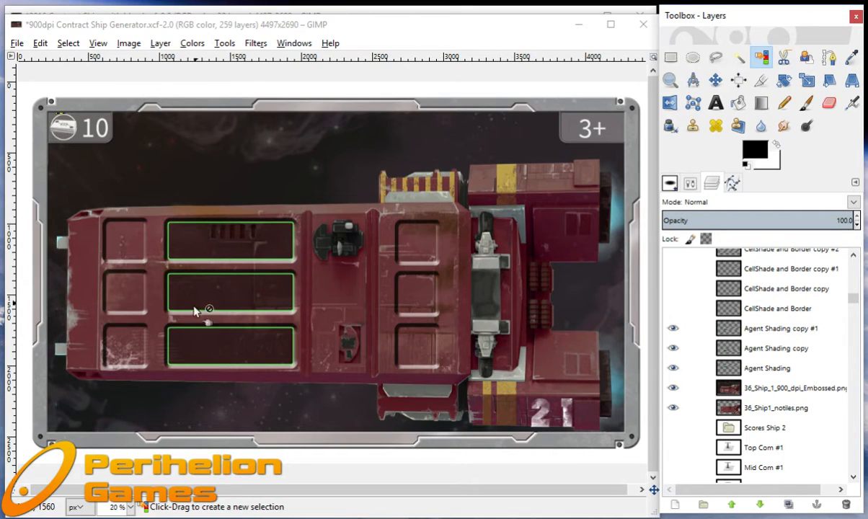
Show the CellShade and Border layer and its copies, from the plain copy through copy #4.
scroll(747, 340, "up", 2)
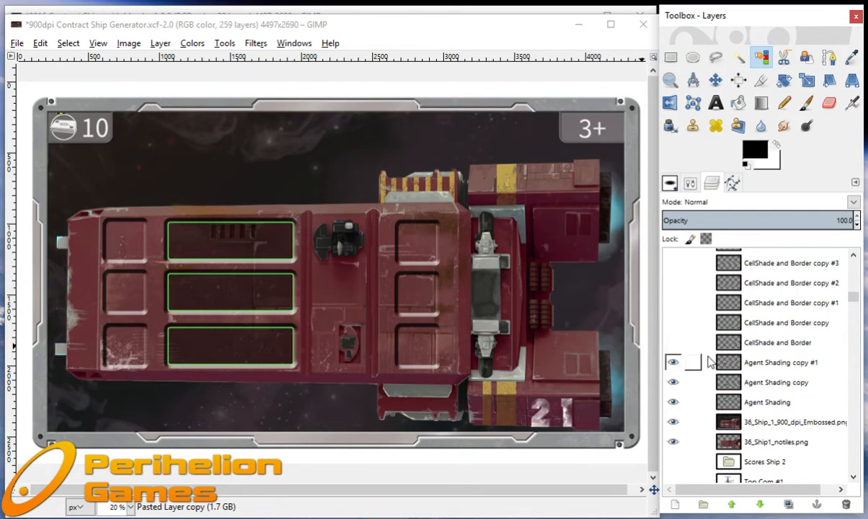
left_click(672, 342)
left_click(673, 322)
left_click(674, 302)
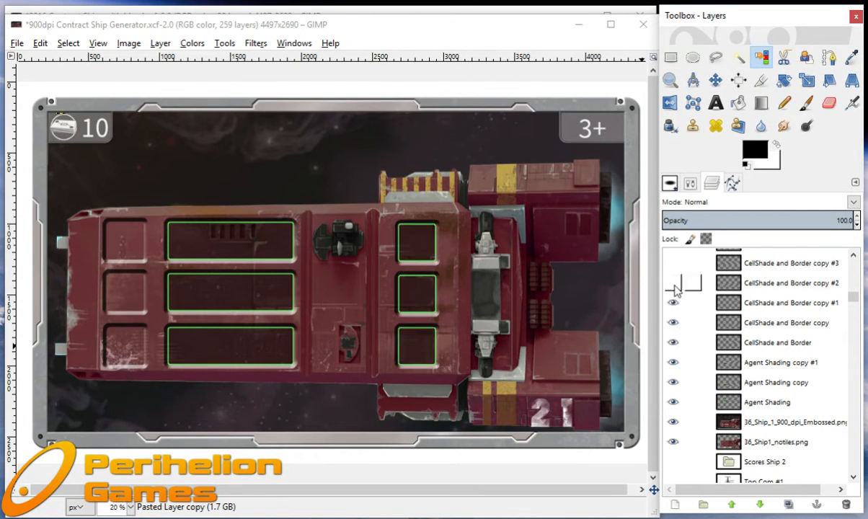
left_click(674, 282)
left_click(674, 264)
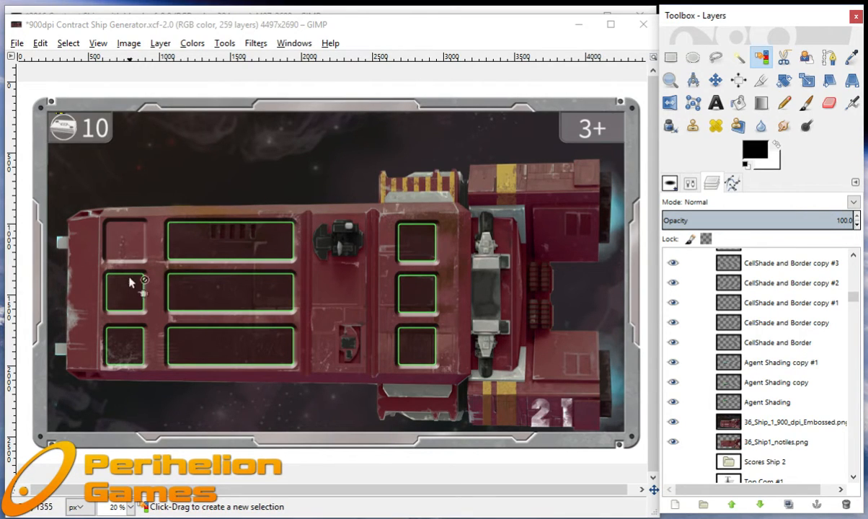
scroll(717, 309, "up", 1)
left_click(673, 277)
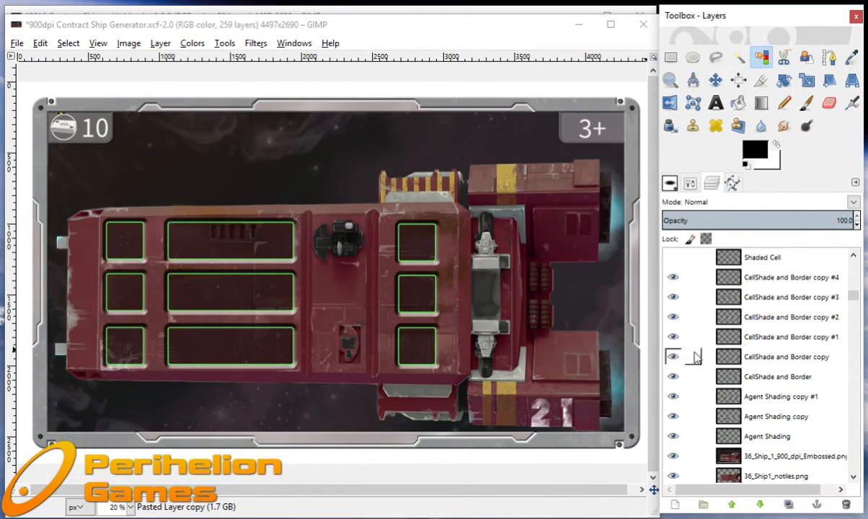
Show AgentBonus.png copy #36, #38 and #40 in the ship's long cells, plus the Shipping.png and Shipping.png copy icons.
scroll(761, 339, "up", 2)
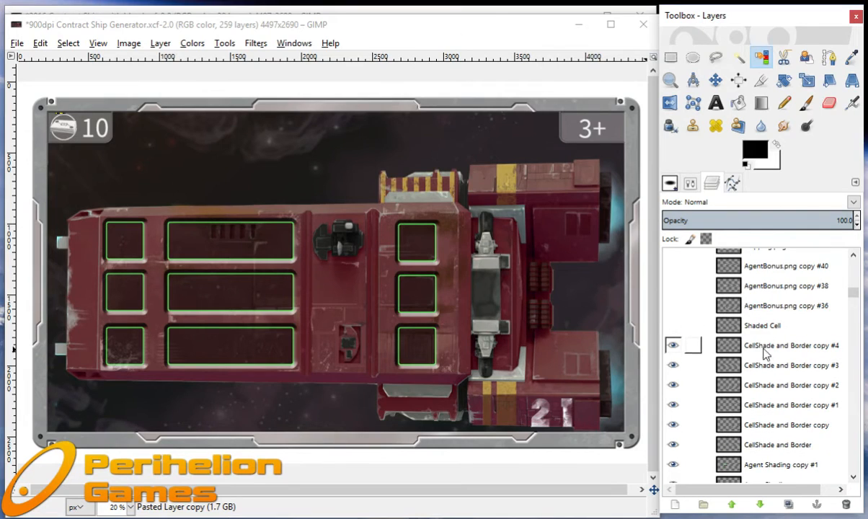
left_click(673, 306)
left_click(673, 285)
left_click(673, 266)
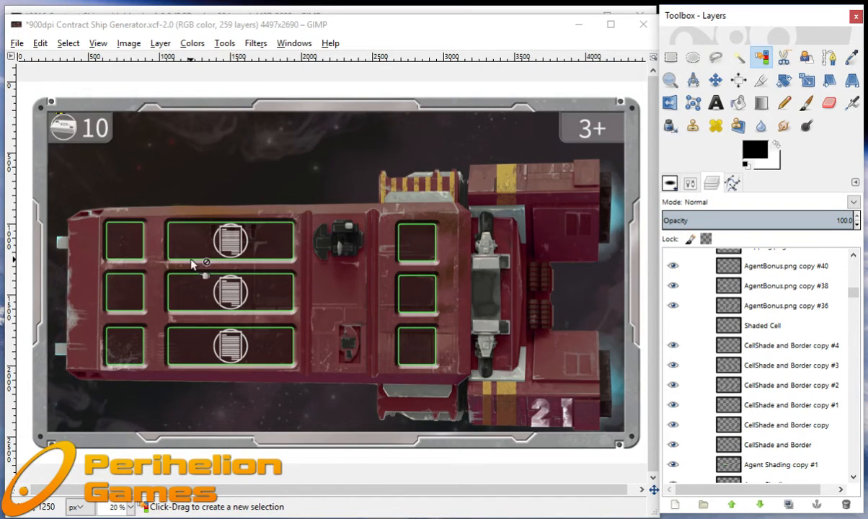
scroll(717, 334, "up", 3)
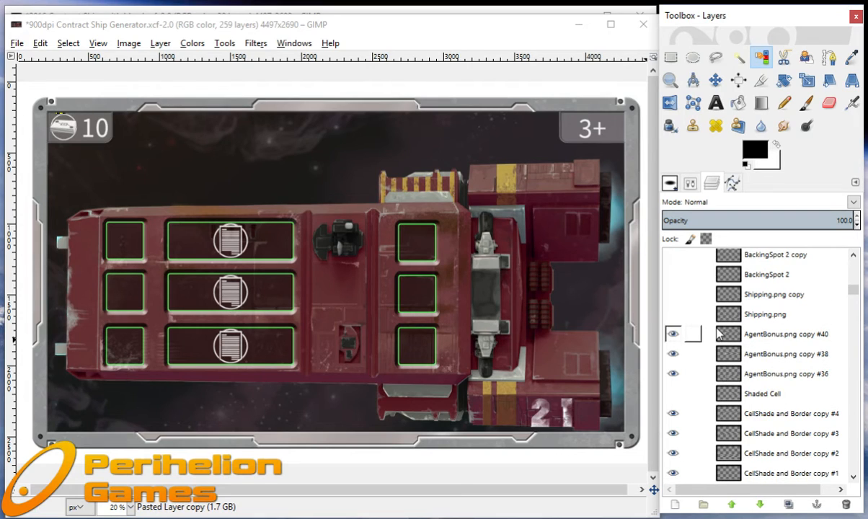
left_click(673, 315)
left_click(673, 294)
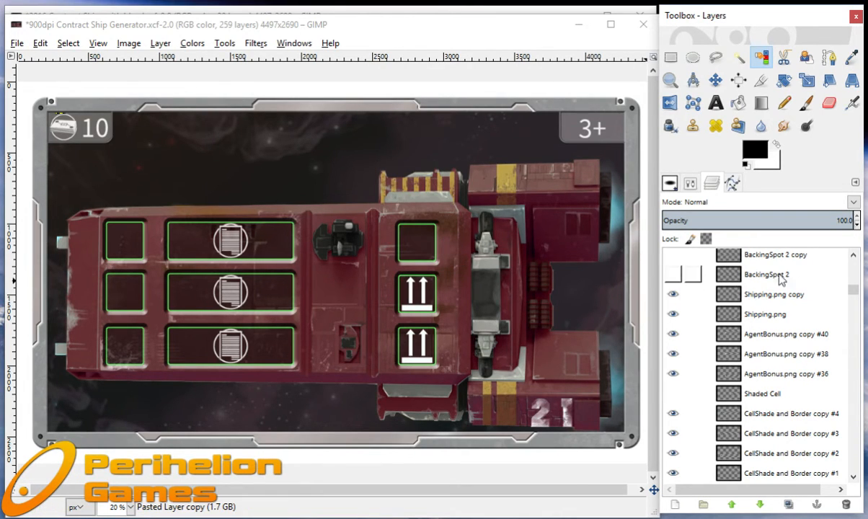
Show BackingSpot 2, BackingSpot 2 copy and BackingSpot 3 with their Circular Outline 1 copy #5, #6 and #7 rings.
left_click(853, 255)
left_click(853, 255)
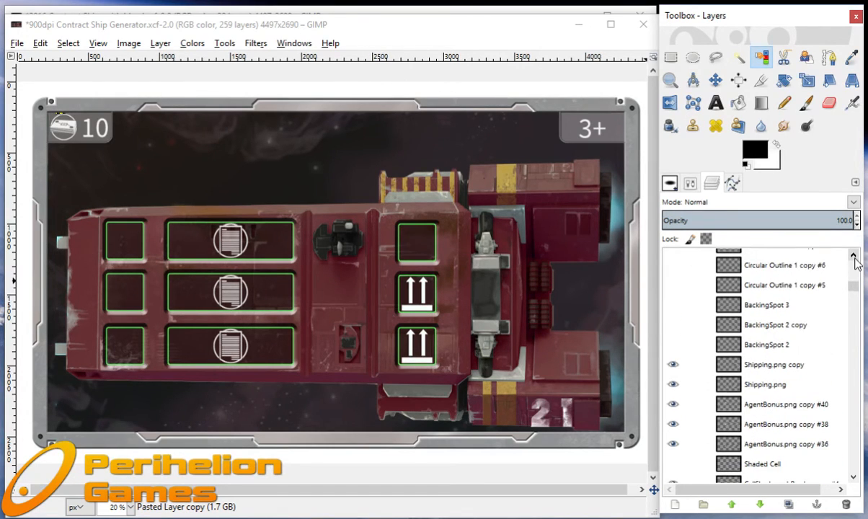
left_click(673, 345)
left_click(672, 325)
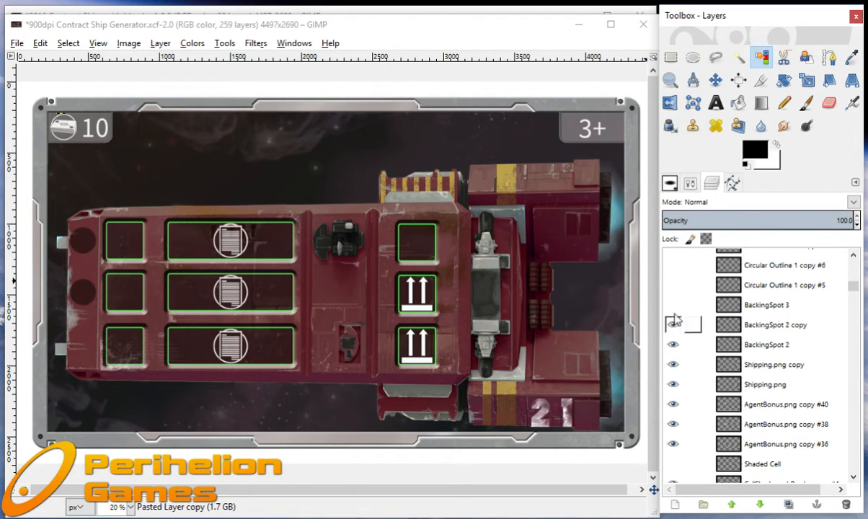
left_click(674, 305)
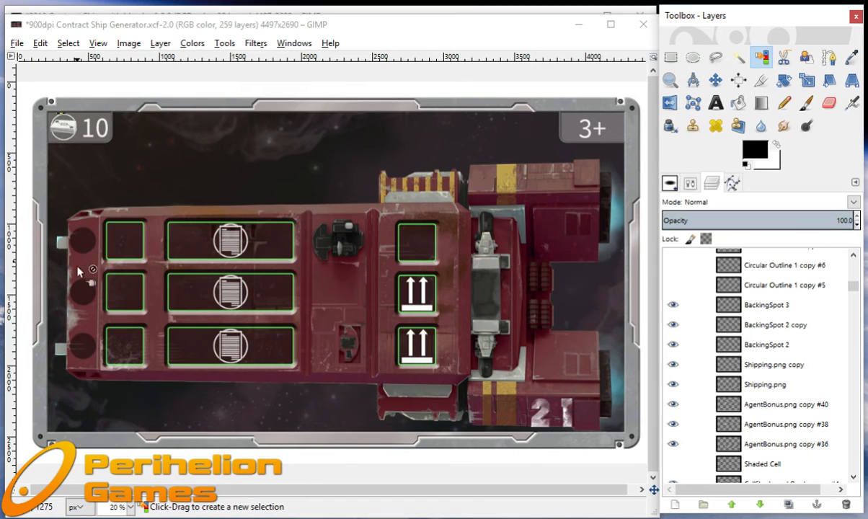
left_click(673, 284)
left_click(673, 273)
scroll(678, 281, "up", 1)
left_click(673, 279)
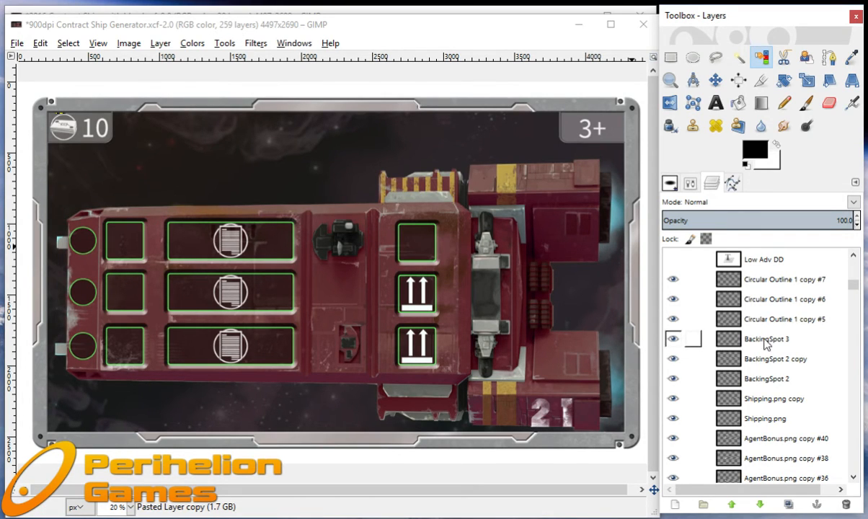
Show the Top, Mid and Low Adv numbers and the Top, Mid and Low Com numbers on the ship.
scroll(757, 339, "up", 5)
scroll(764, 343, "up", 1)
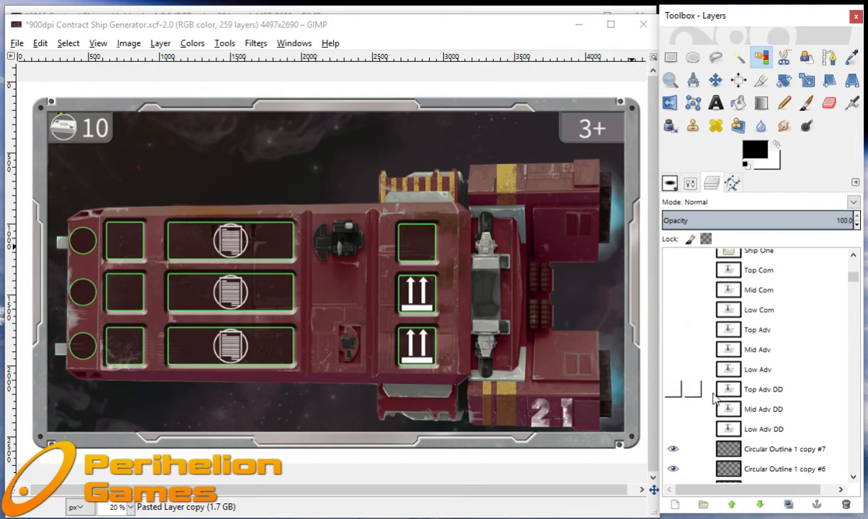
left_click(673, 330)
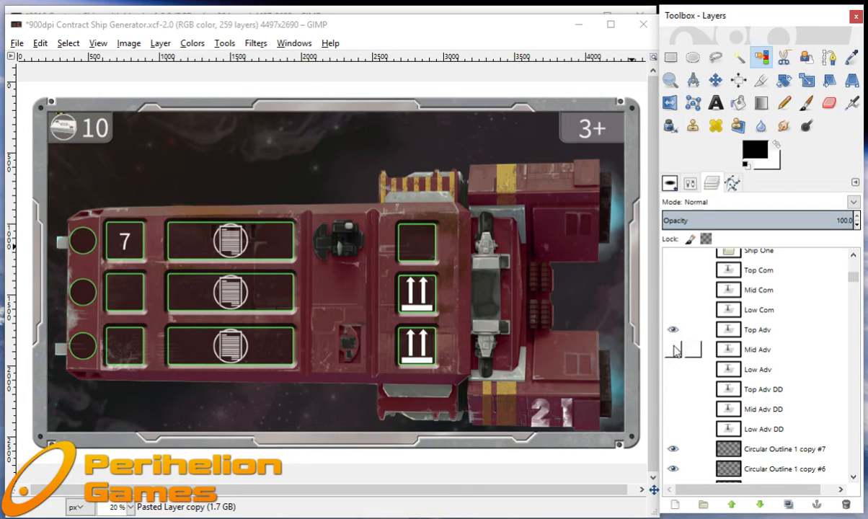
left_click(673, 350)
left_click(672, 369)
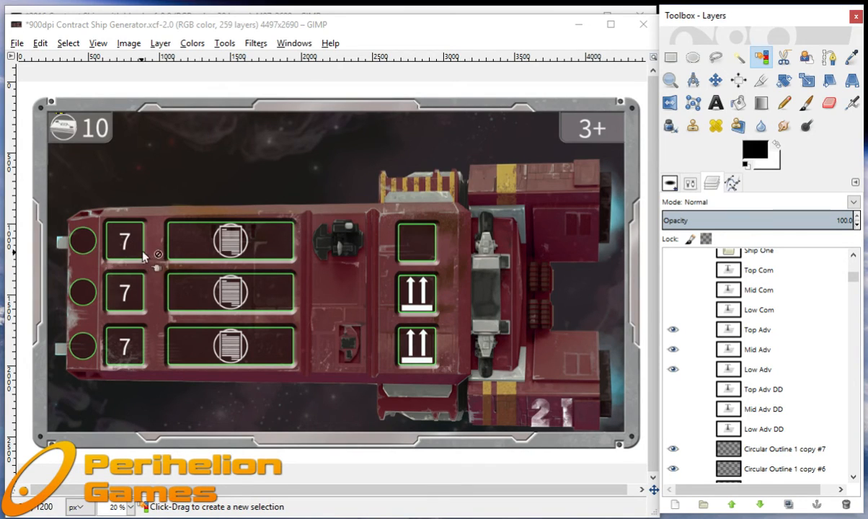
left_click(672, 271)
left_click(673, 289)
left_click(672, 310)
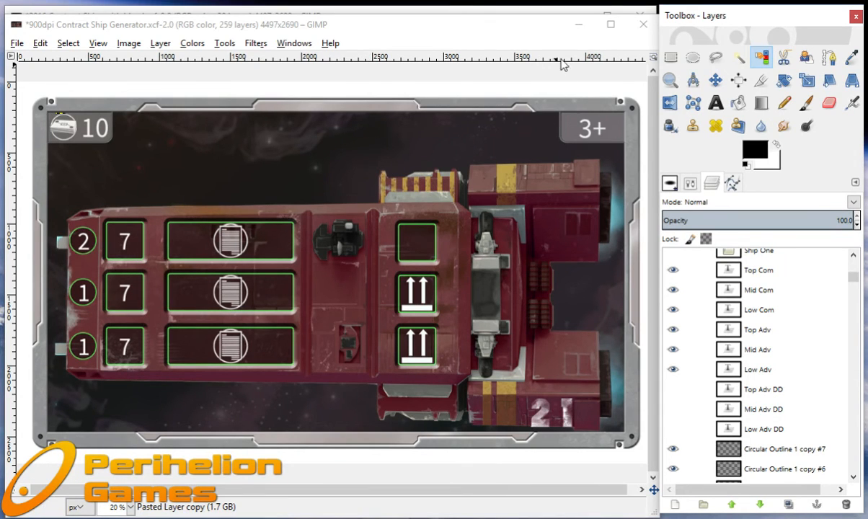
Minimise the generator image, switch to 2016 Contract Ships with bleed.xcf and hide layers 1_1 through 1_6 one by one.
left_click(579, 29)
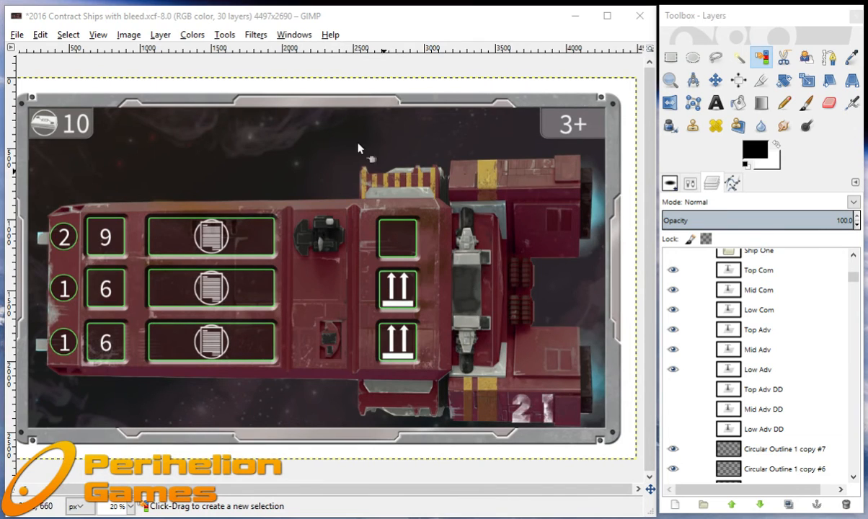
left_click(326, 21)
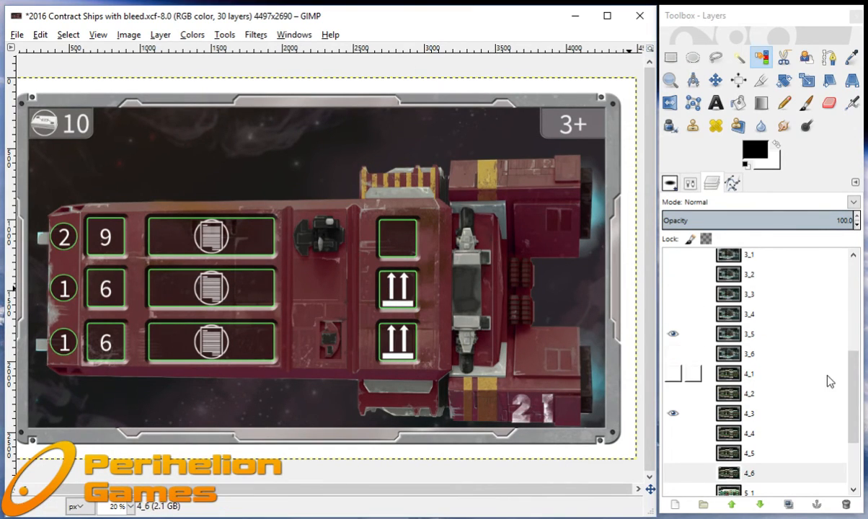
left_click_drag(858, 390, 865, 274)
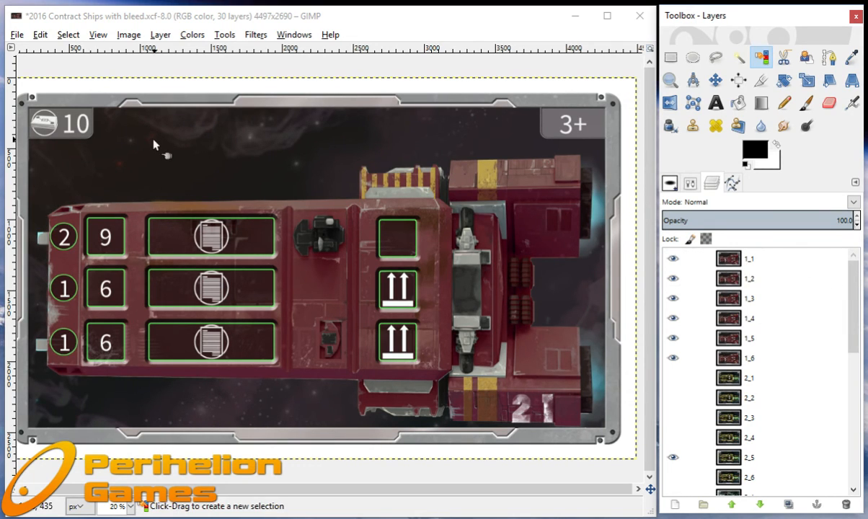
left_click(673, 259)
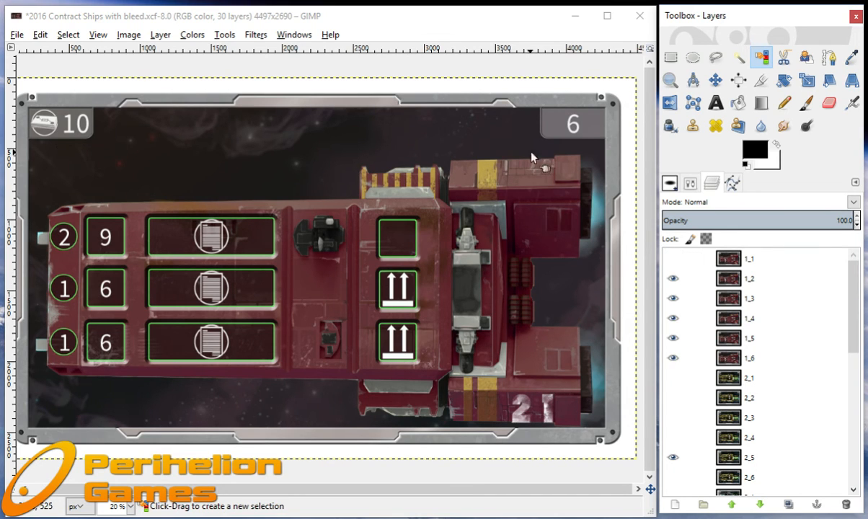
left_click(674, 279)
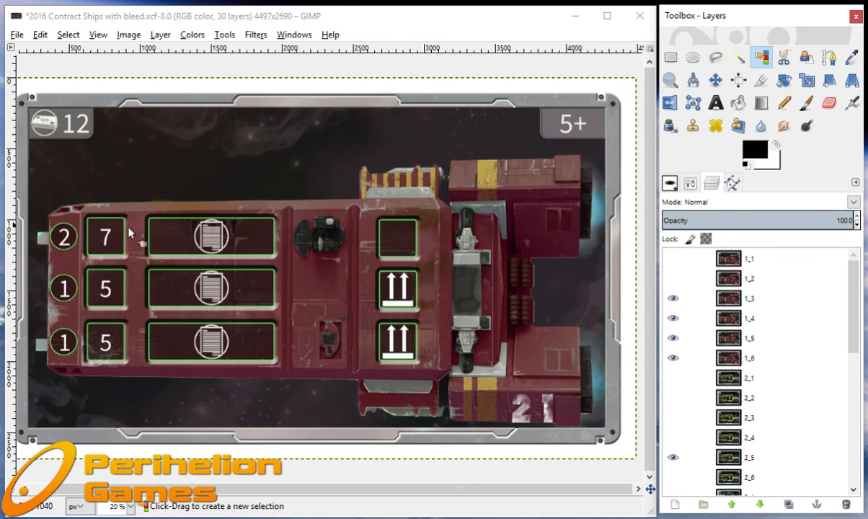
left_click(673, 298)
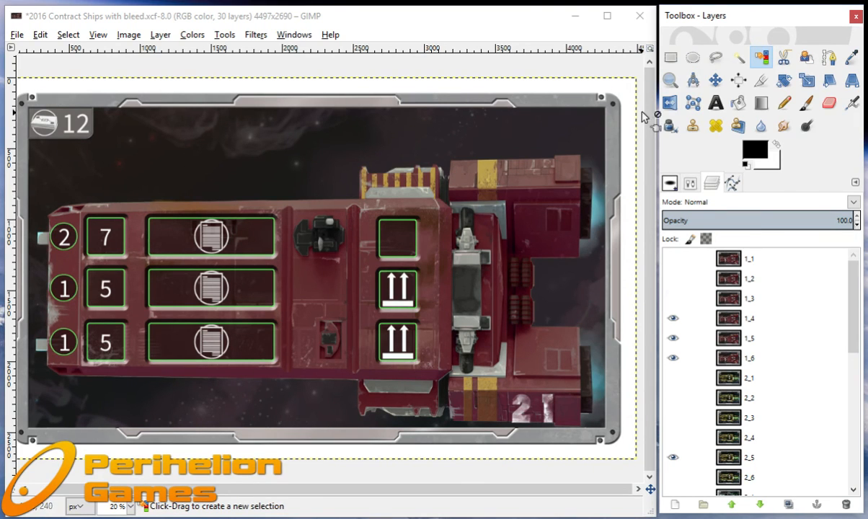
left_click(673, 318)
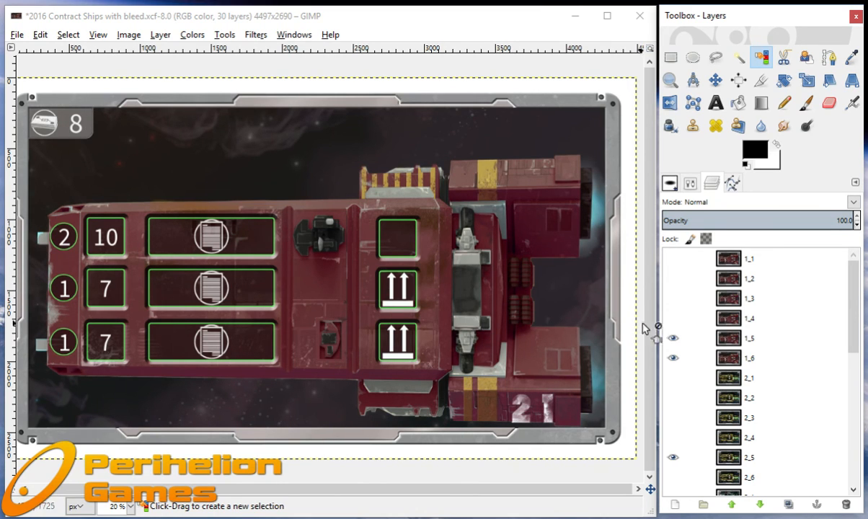
left_click(672, 338)
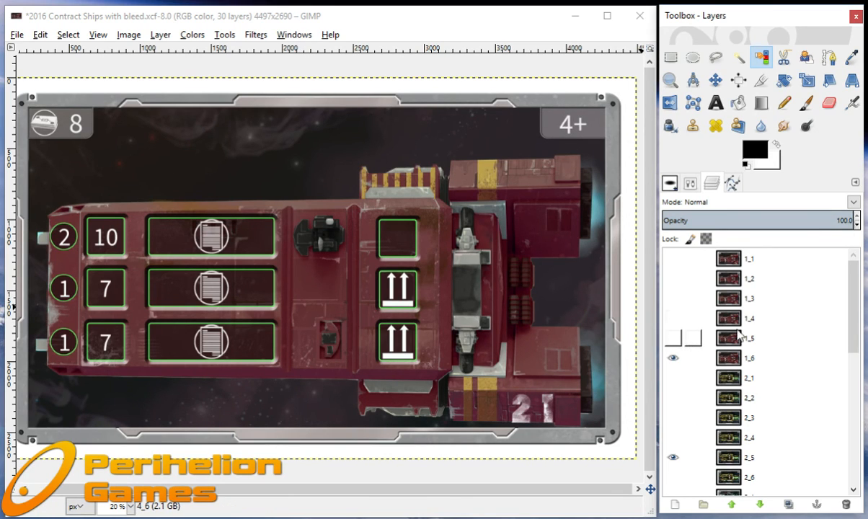
left_click(674, 358)
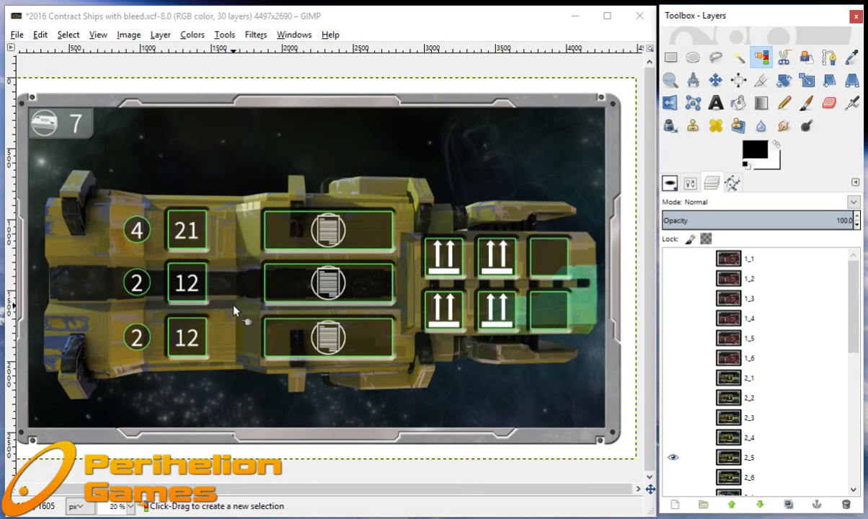
Hide layers 2_5, 3_5 and 4_3 in turn to step through the other ship designs down to the 5_x layers.
scroll(692, 382, "down", 1)
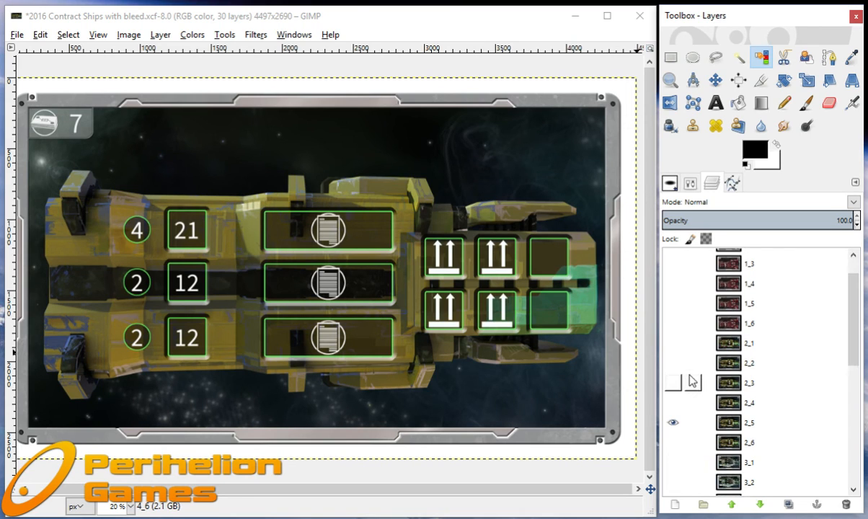
scroll(692, 382, "down", 1)
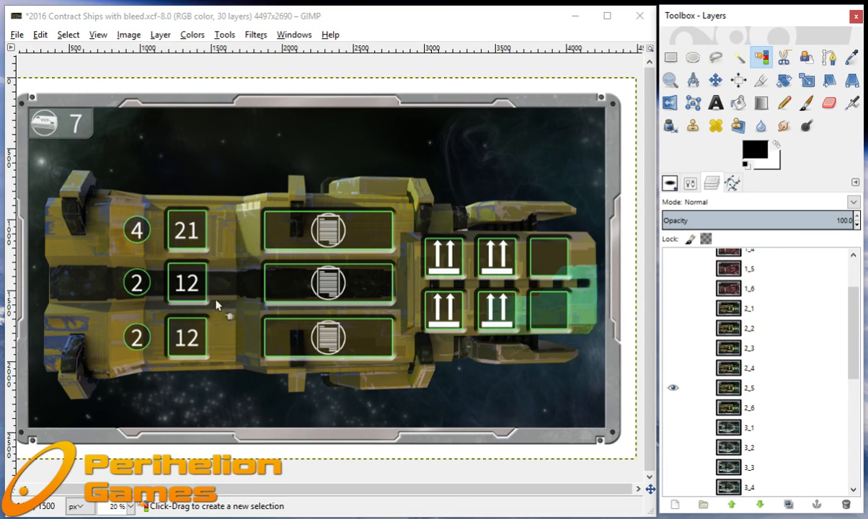
left_click(674, 390)
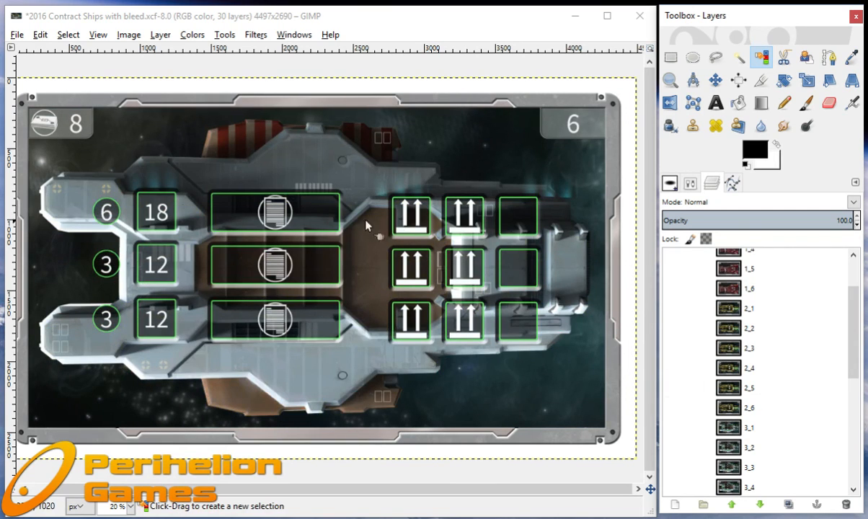
scroll(670, 382, "down", 3)
left_click(676, 371)
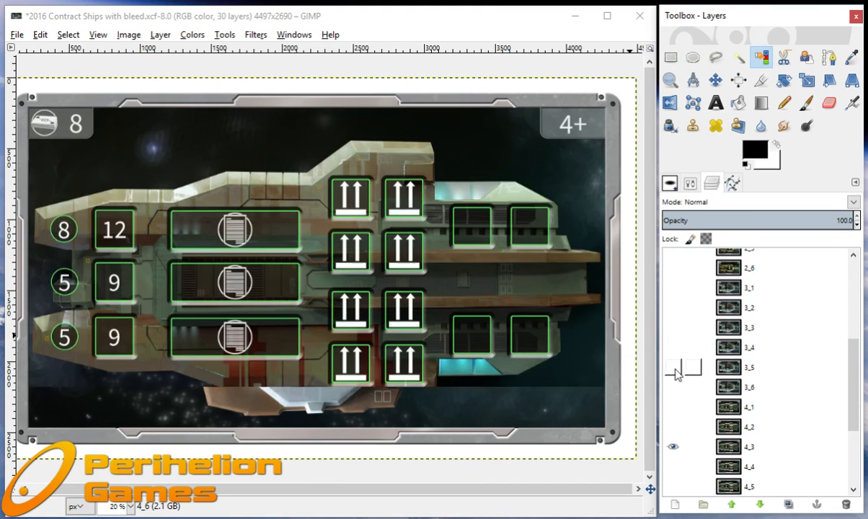
scroll(676, 373, "down", 3)
left_click(677, 378)
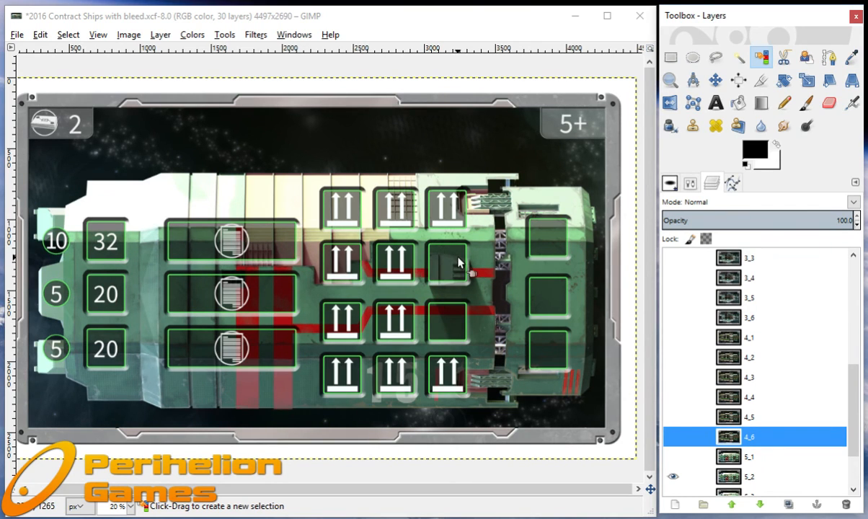
scroll(856, 408, "down", 3)
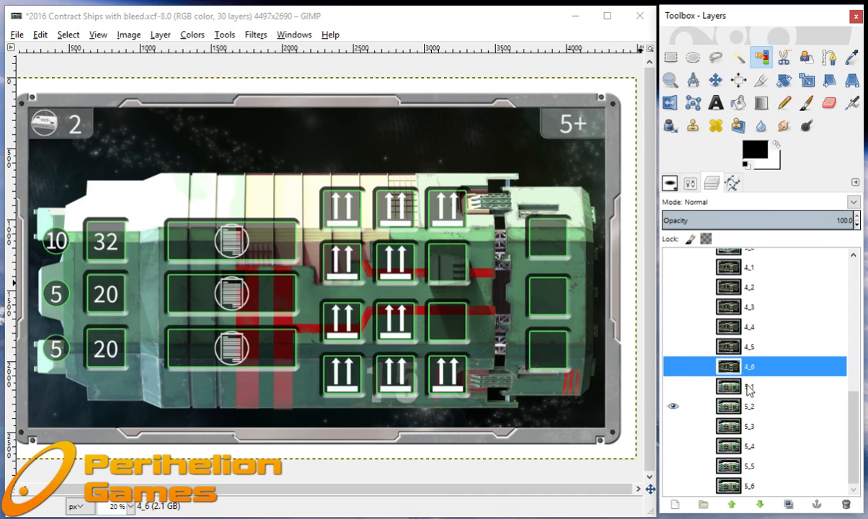